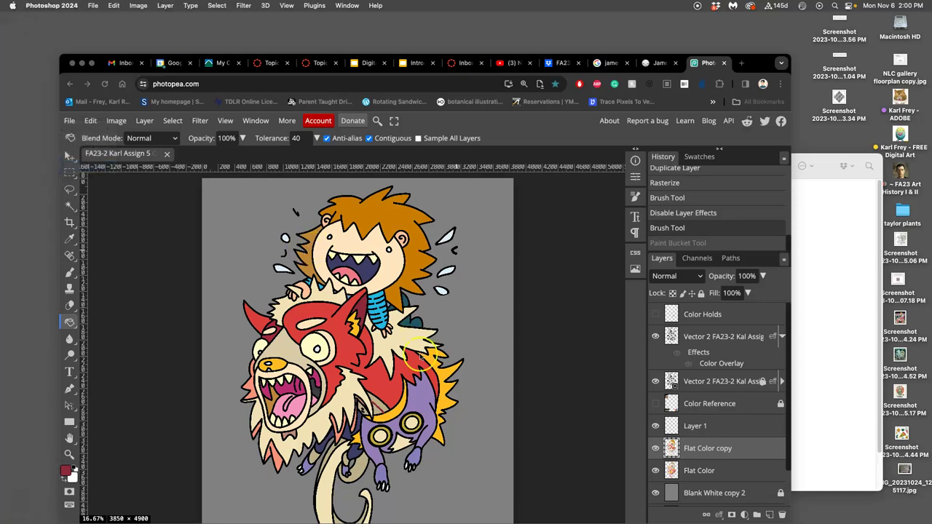
Zoom in on the mane and toggle the colour-overlaid Vector 2 layer off and on
scroll(396, 399, down, 2)
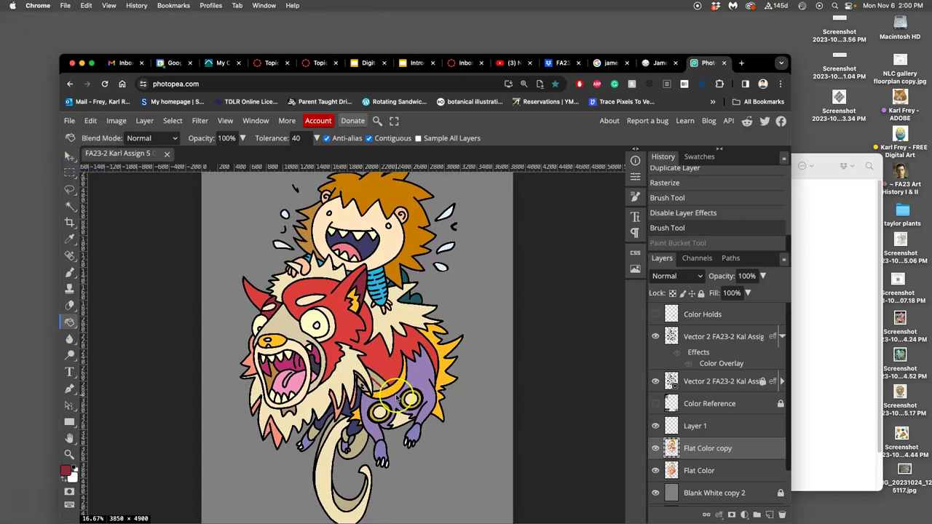
scroll(397, 398, down, 1)
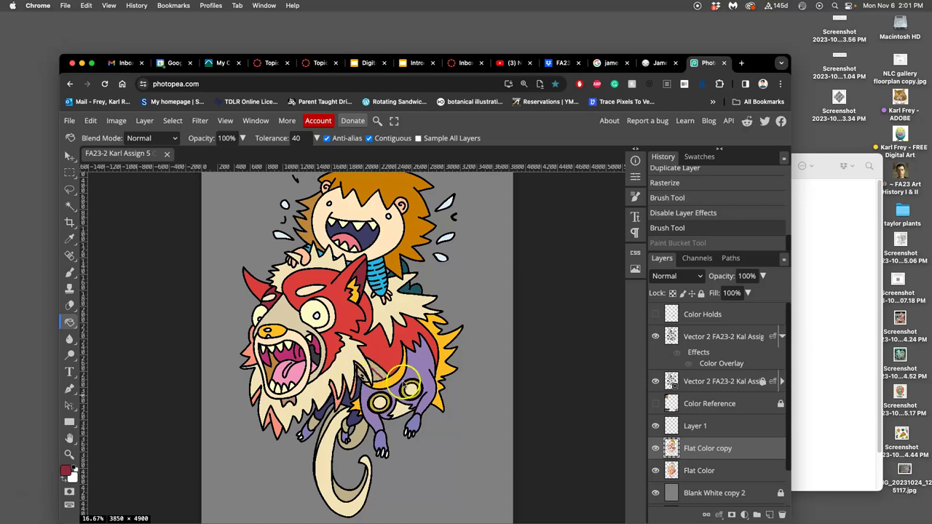
scroll(410, 385, up, 5)
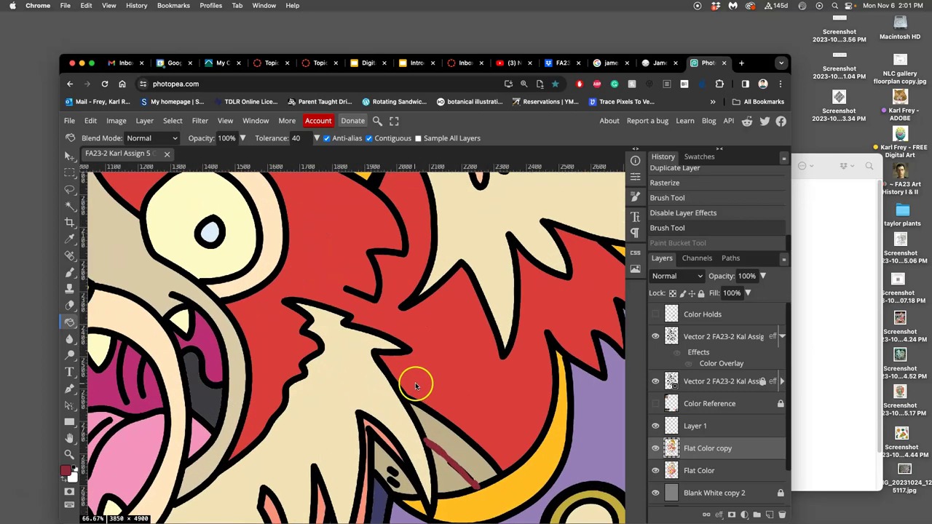
scroll(415, 385, down, 1)
scroll(414, 384, down, 1)
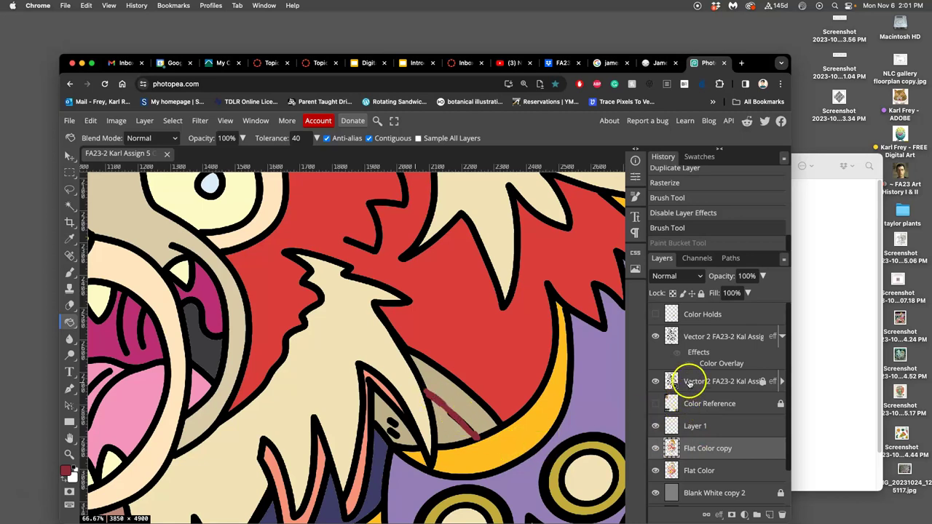
click(656, 337)
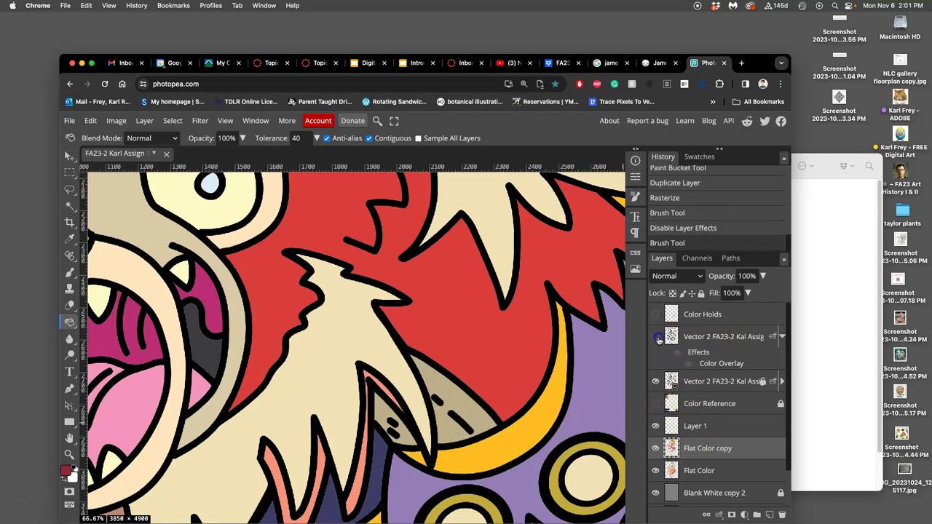
click(656, 338)
click(656, 338)
click(656, 338)
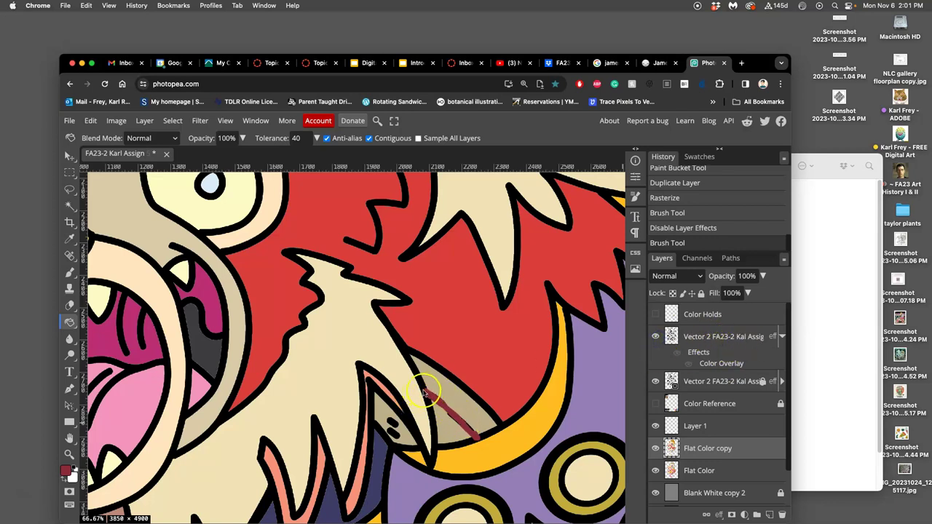
click(656, 337)
click(655, 337)
Hide the Flat Color copy and Flat Color layers
click(655, 449)
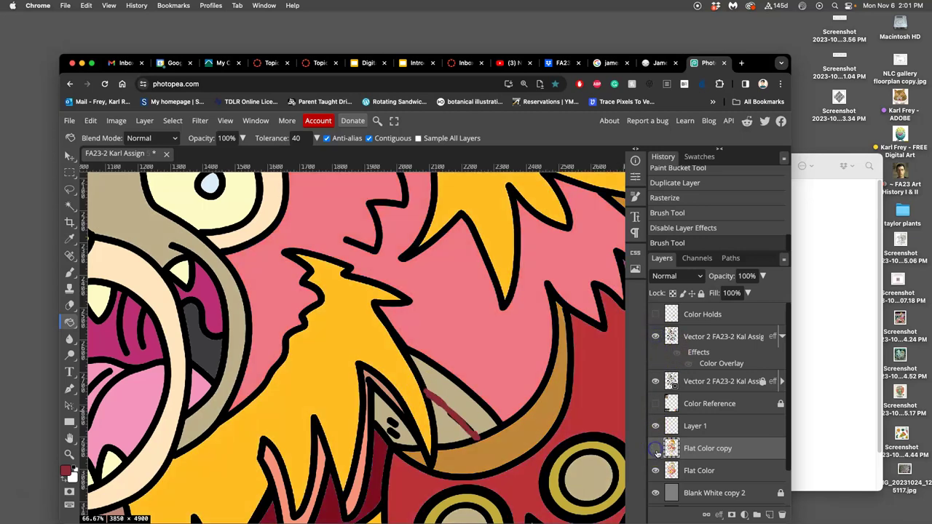
click(655, 470)
click(655, 470)
click(655, 472)
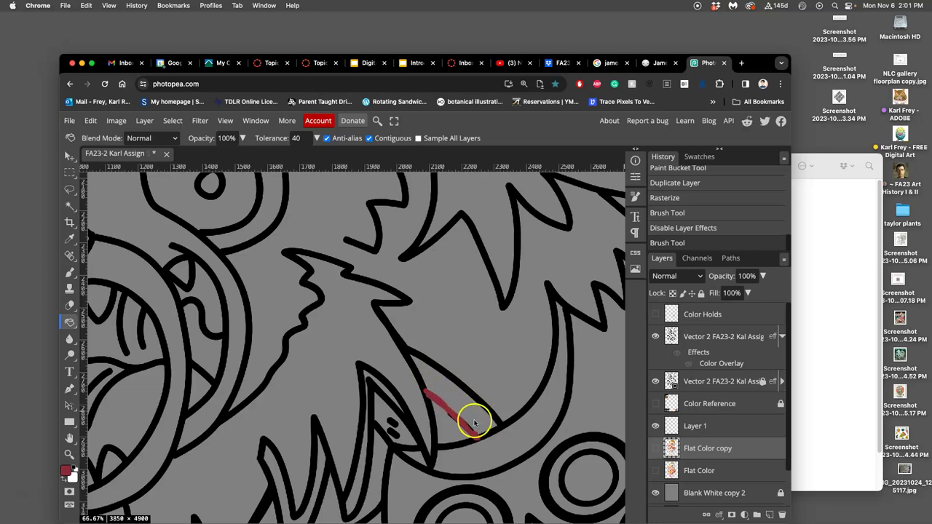
Magic Wand select the narrow sliver beside the fur tip from the Vector 2 line layer
click(70, 206)
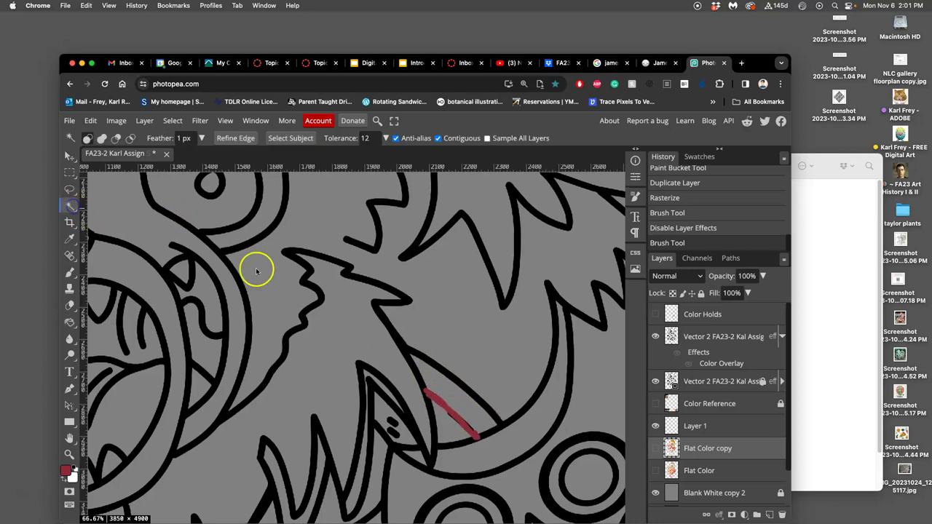
click(466, 404)
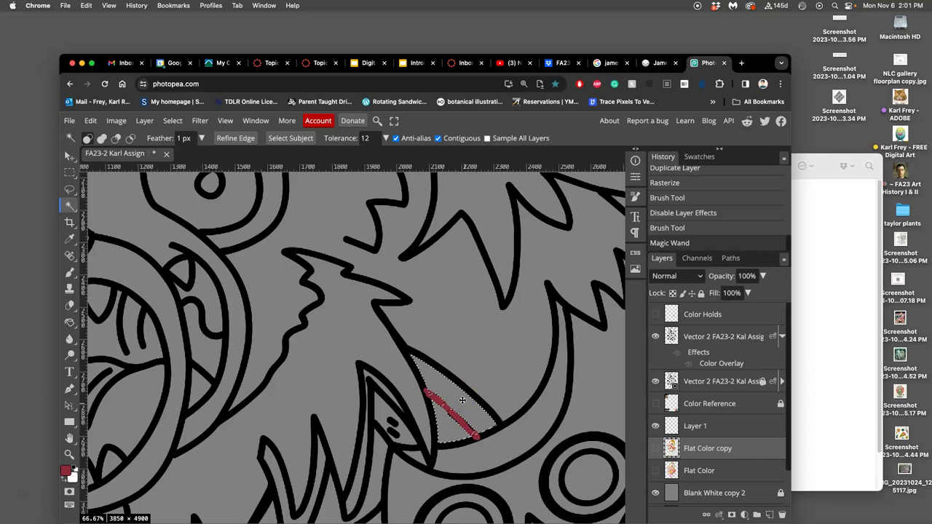
click(720, 342)
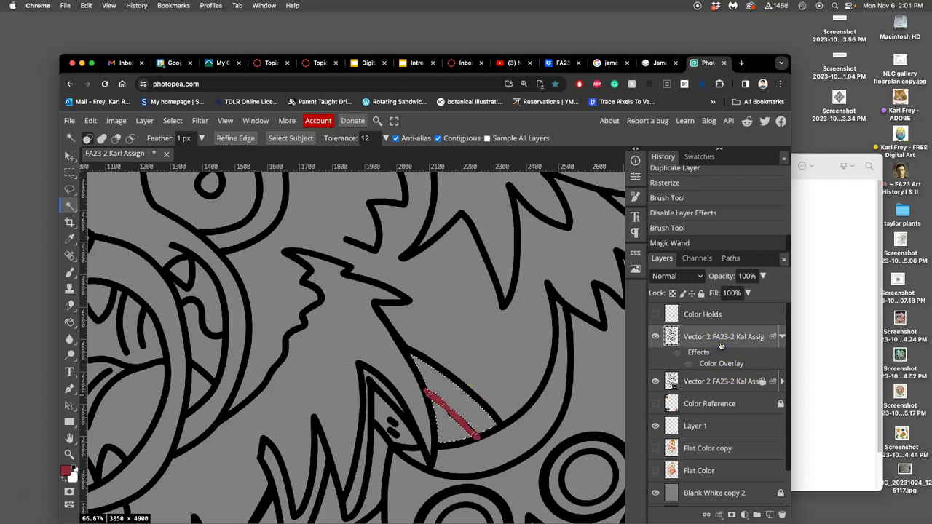
click(466, 406)
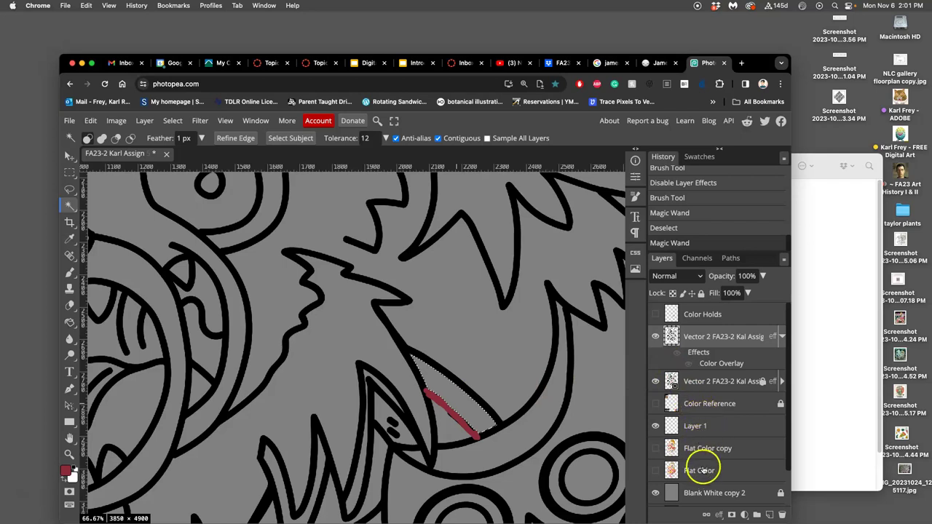
Show Flat Color copy, bucket-fill the selected sliver dark red, and deselect
click(692, 448)
click(656, 449)
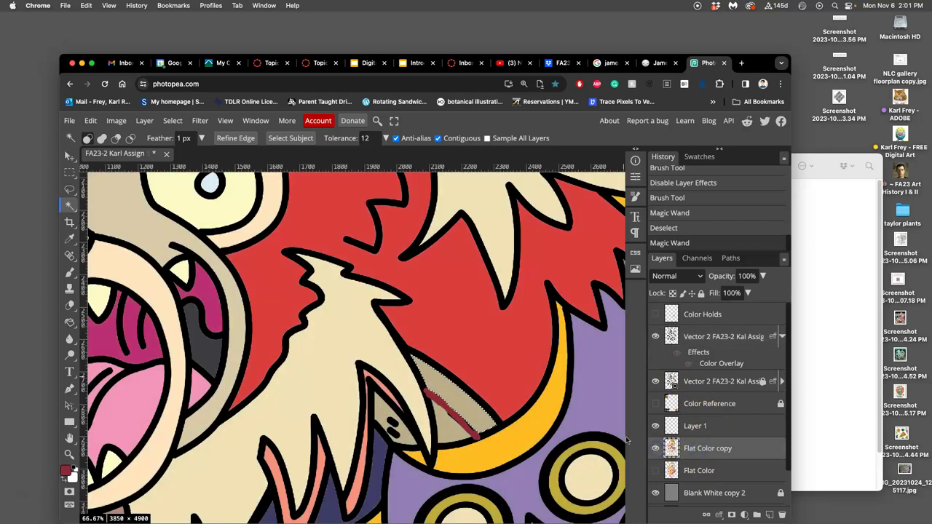
click(69, 321)
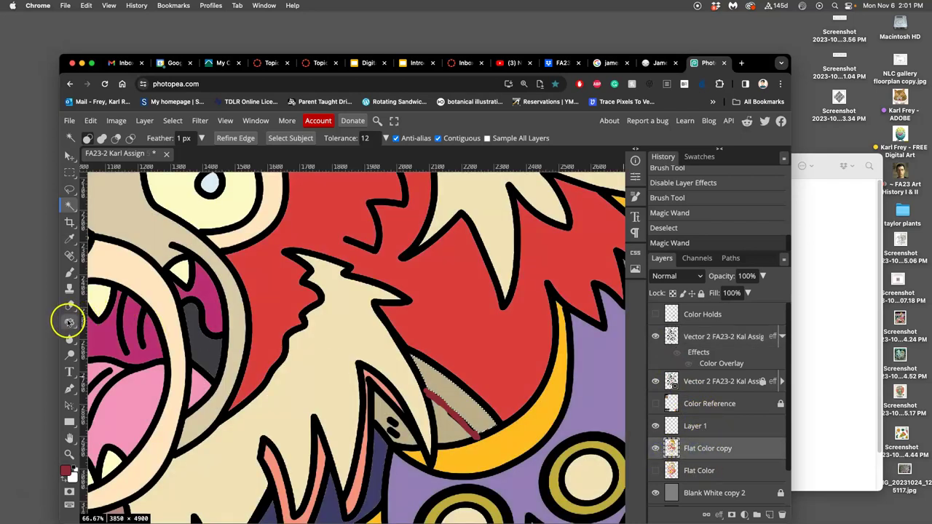
click(439, 388)
key(ctrl+d)
Hide the colour-overlaid line layer and toggle the other line layer to compare outlines
click(656, 338)
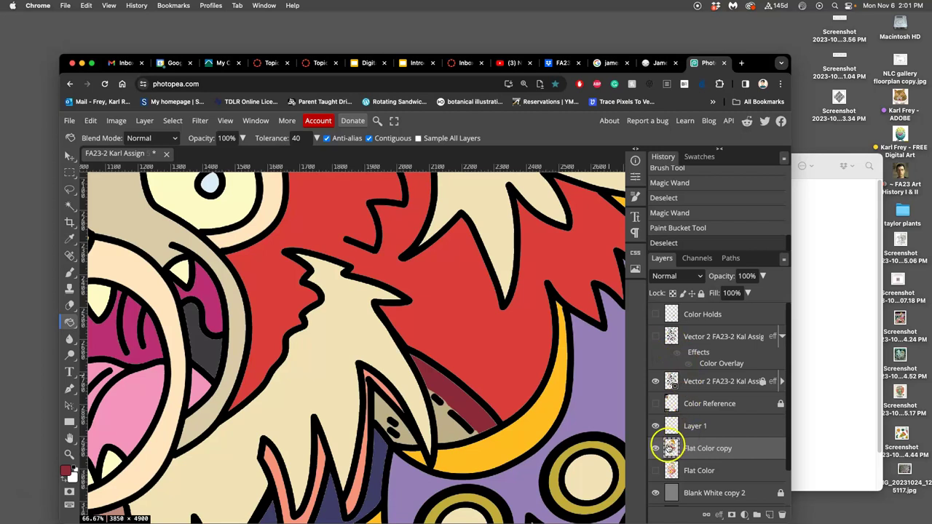
click(655, 382)
click(655, 382)
Move the colour-overlaid Vector 2 layer below the other line layer and hide it
click(656, 338)
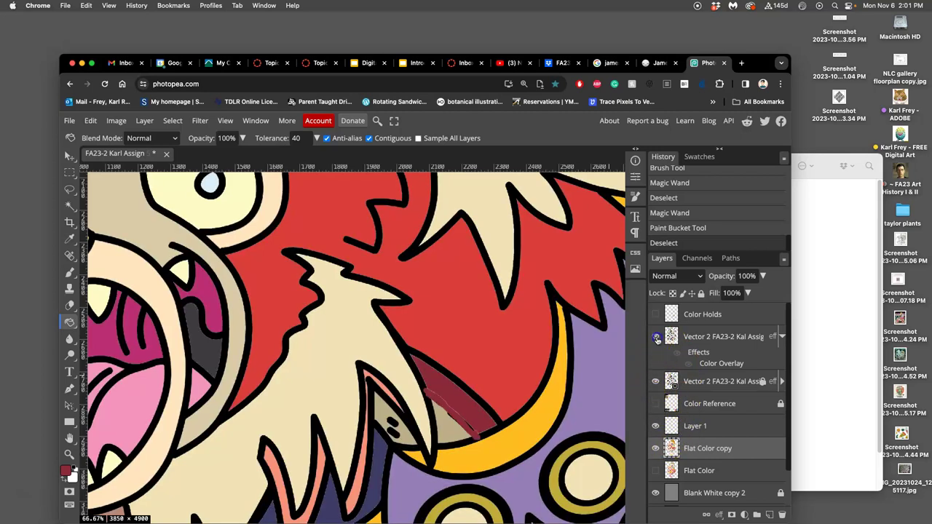
drag(666, 338, 685, 386)
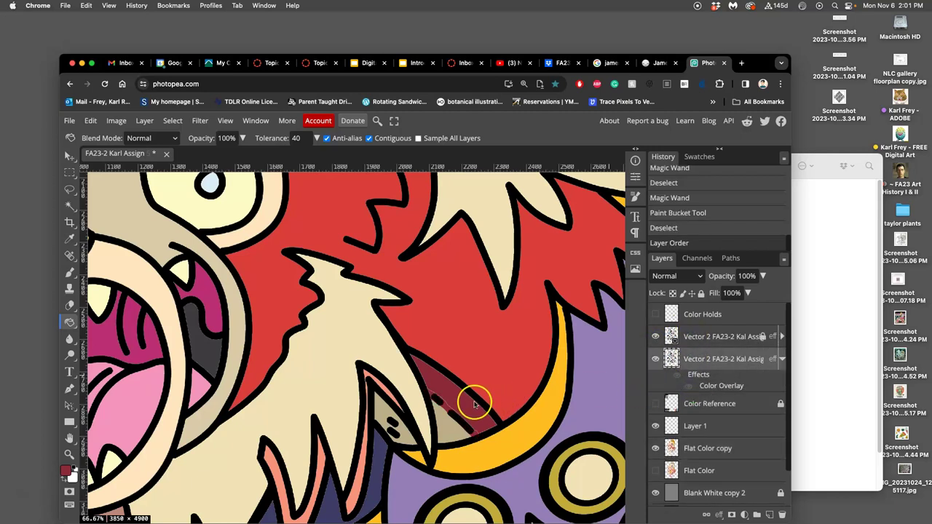
key(super+minus)
key(super+minus)
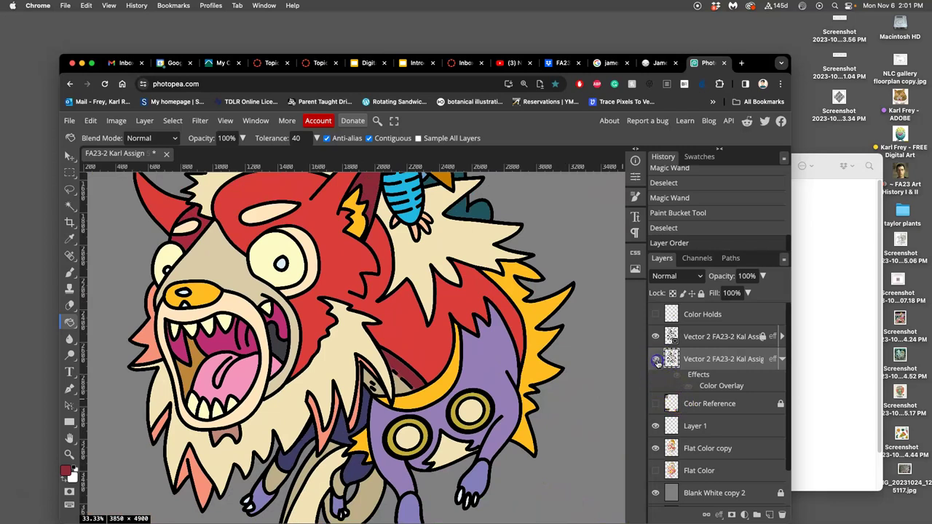
click(658, 362)
Select Flat Color copy and zoom to 100% on the fur area
click(695, 448)
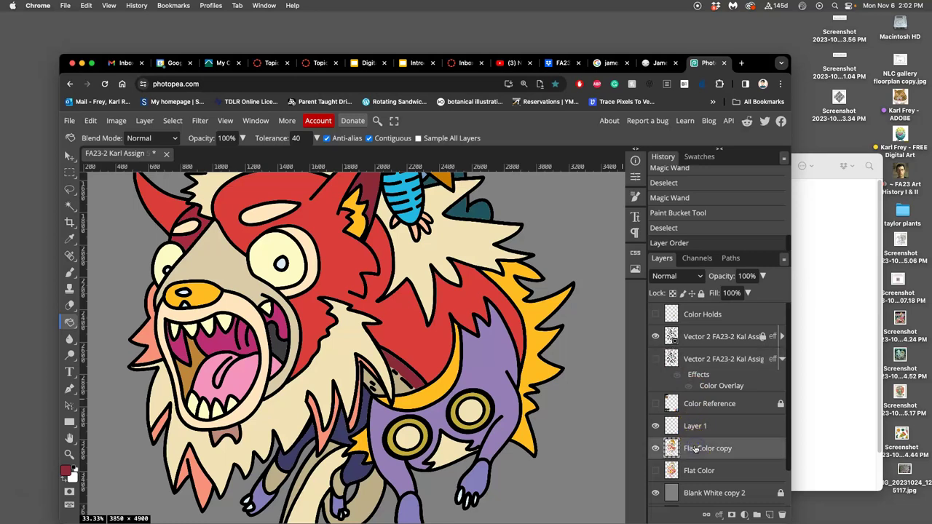
key(super+equal)
key(super+equal)
key(super+equal)
scroll(451, 401, right, 1)
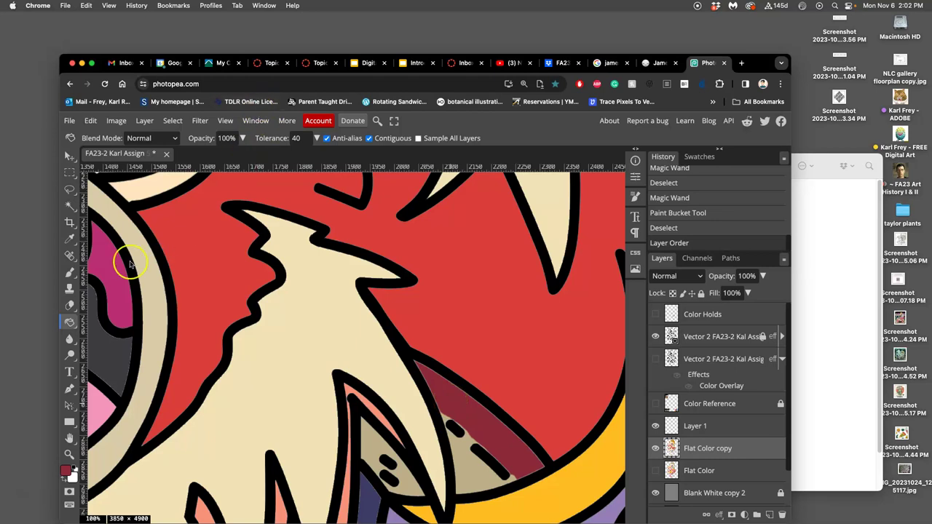
Switch to the Brush and paint strokes near the dark-red sliver's edge
click(70, 272)
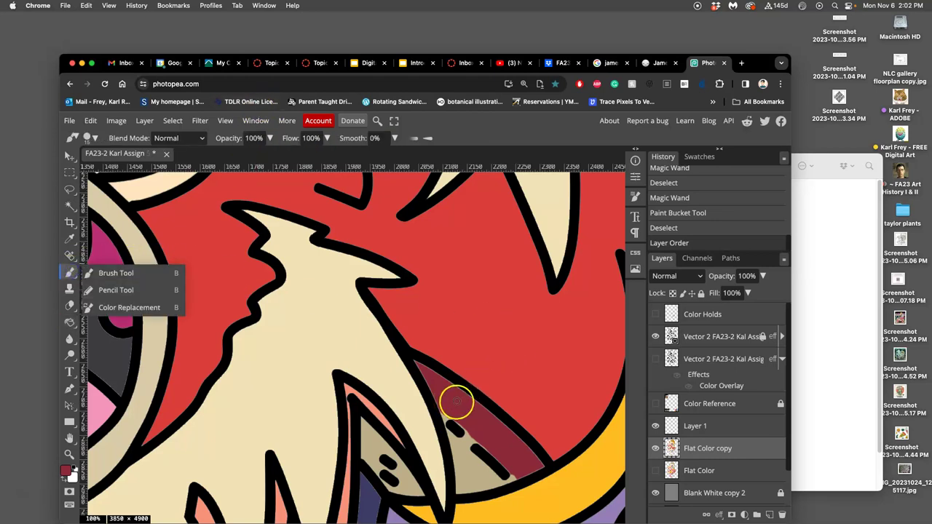
drag(441, 413, 447, 417)
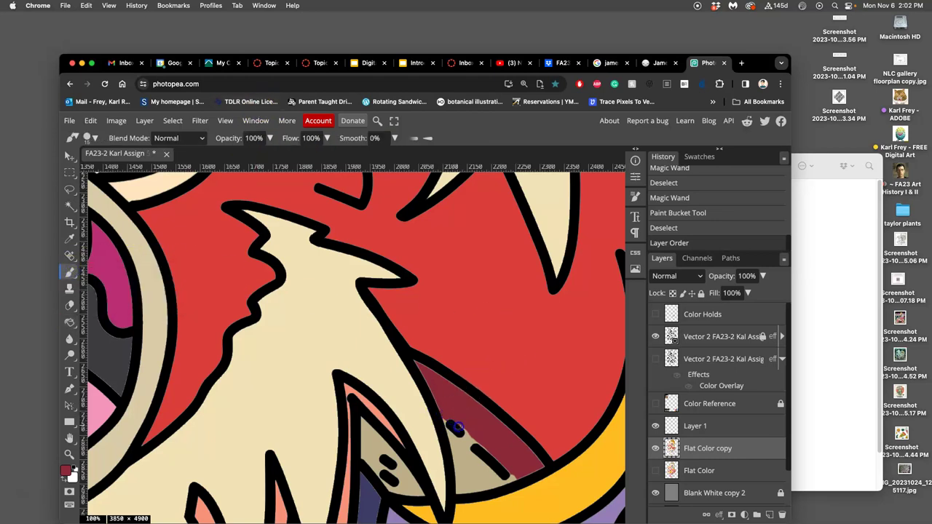
click(515, 482)
drag(524, 474, 517, 477)
Zoom to 400% on the sliver tip and paint black over its light edge
key(super+equal)
key(super+equal)
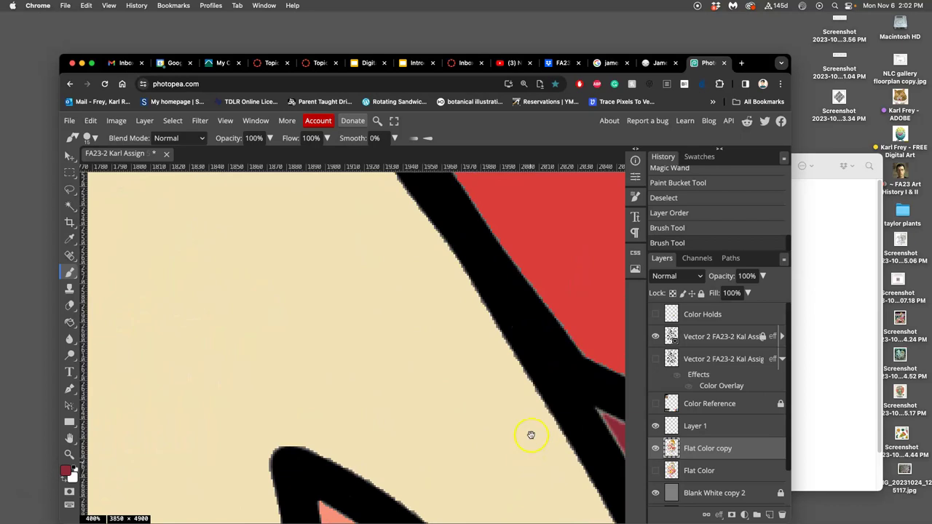
drag(530, 433, 105, 167)
drag(432, 388, 295, 260)
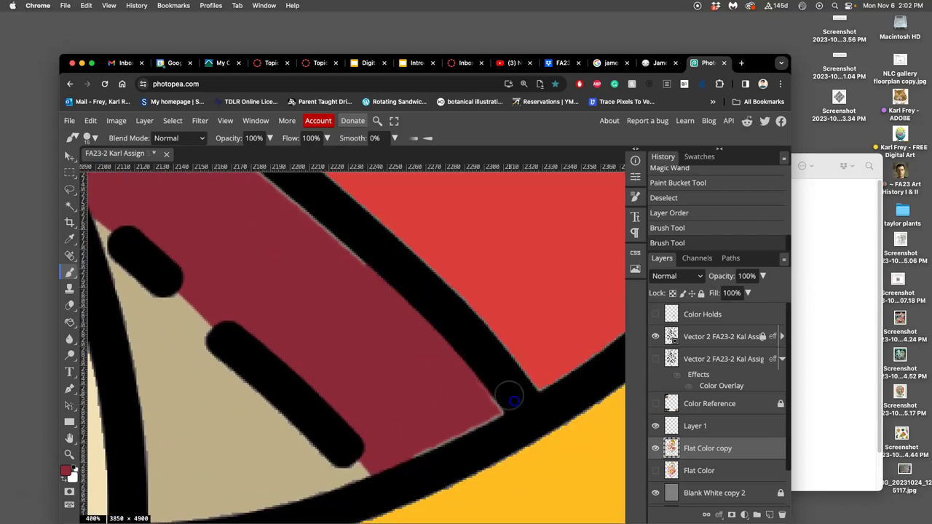
mouse_move(517, 405)
mouse_down()
mouse_move(413, 444)
mouse_move(410, 459)
mouse_move(464, 427)
mouse_move(468, 381)
mouse_up()
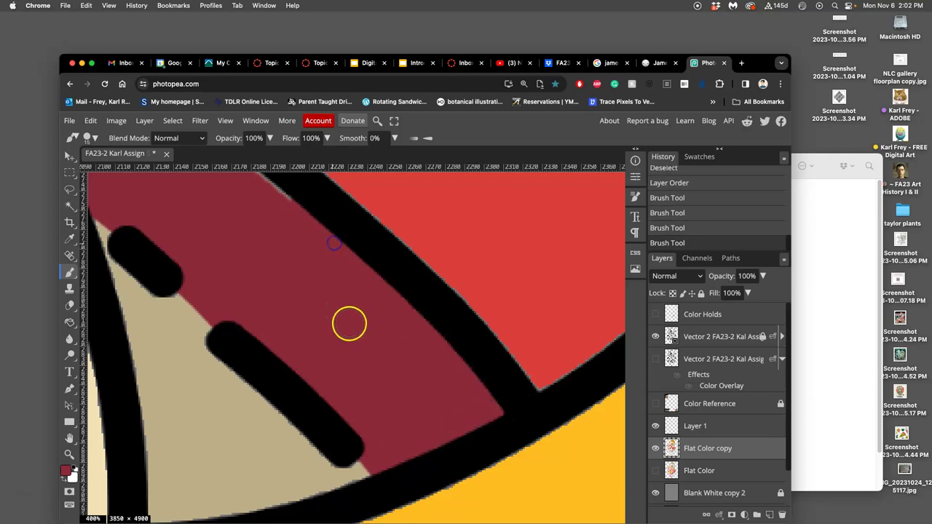
scroll(349, 327, down, 6)
scroll(399, 378, down, 4)
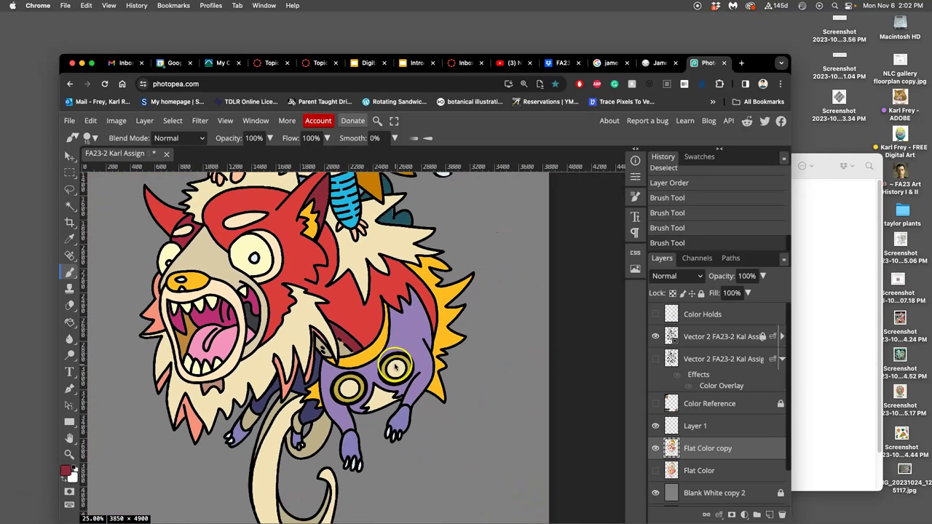
Centre the drawing and bucket-fill the inside of the monster's mouth darker
scroll(385, 342, down, 2)
drag(456, 390, 453, 365)
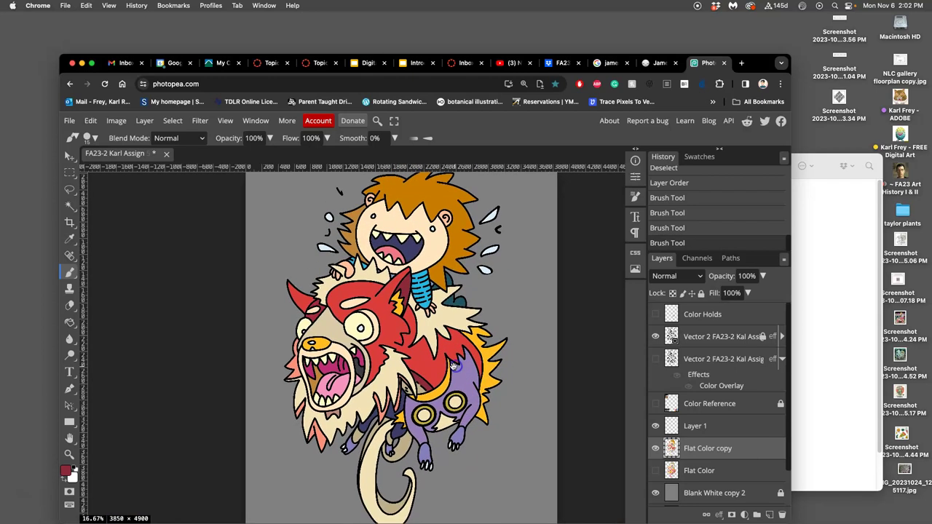
scroll(451, 364, down, 1)
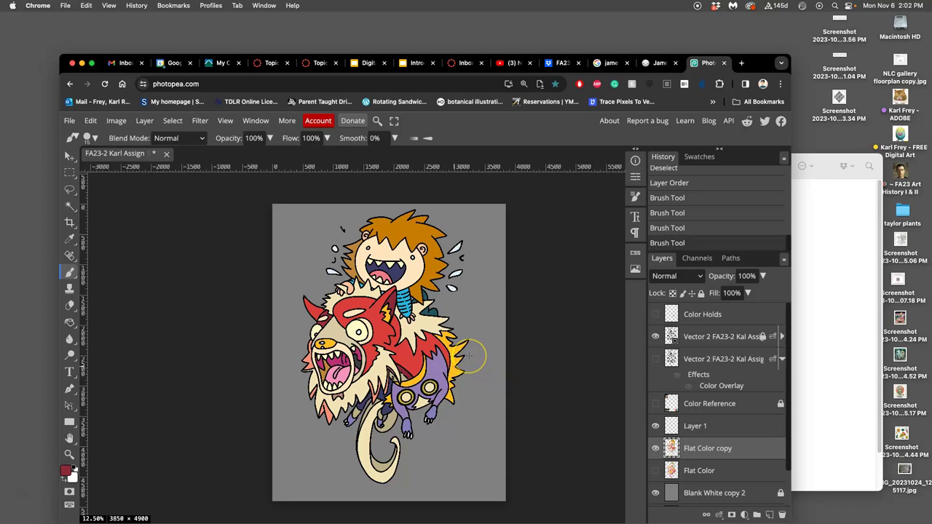
scroll(351, 342, up, 4)
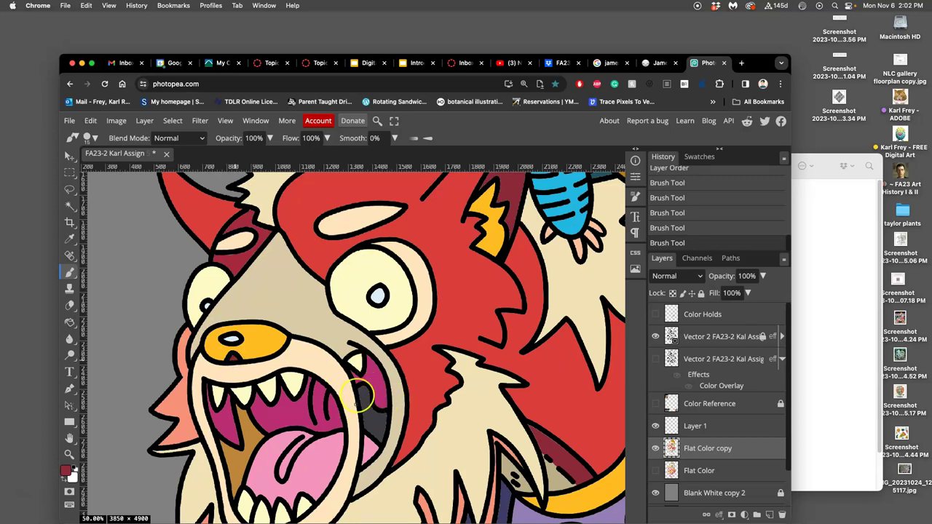
click(69, 321)
click(377, 383)
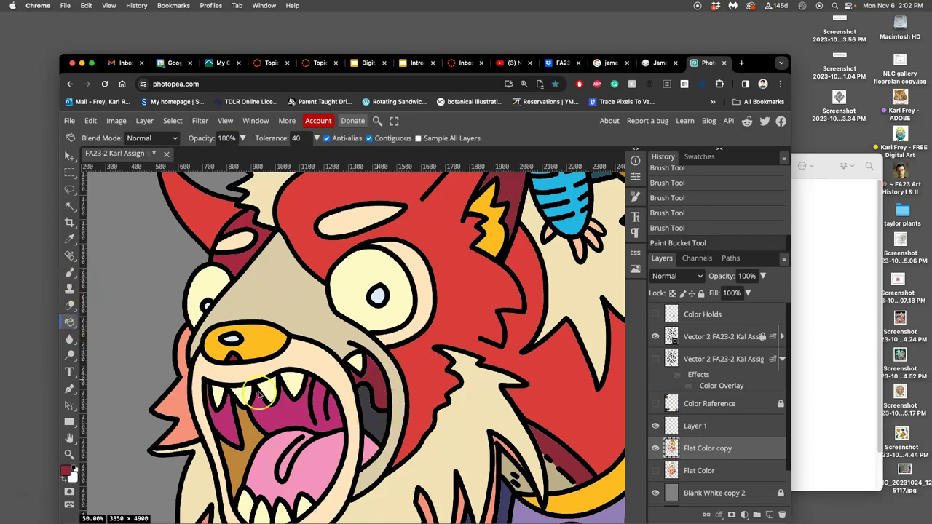
Brush a dab in the mouth and bucket-fill mouth areas, including the left magenta area, dark red
click(69, 273)
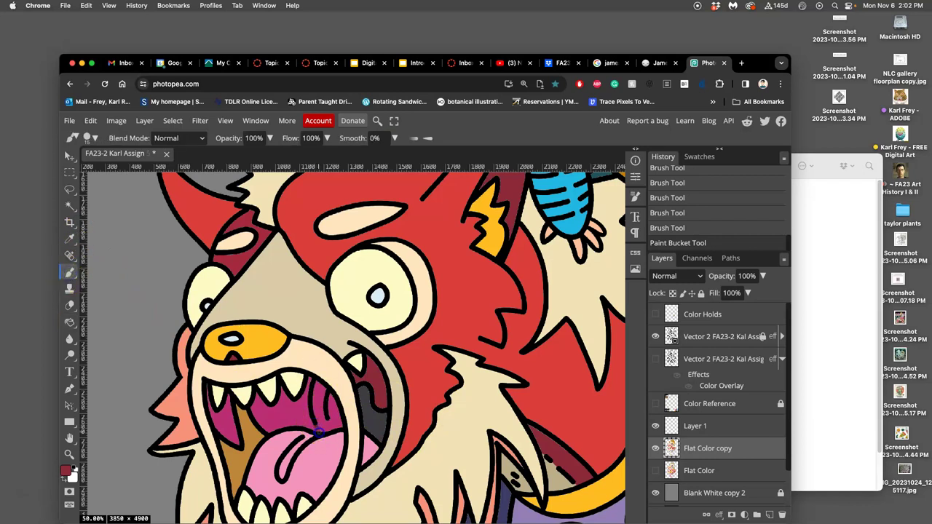
click(315, 427)
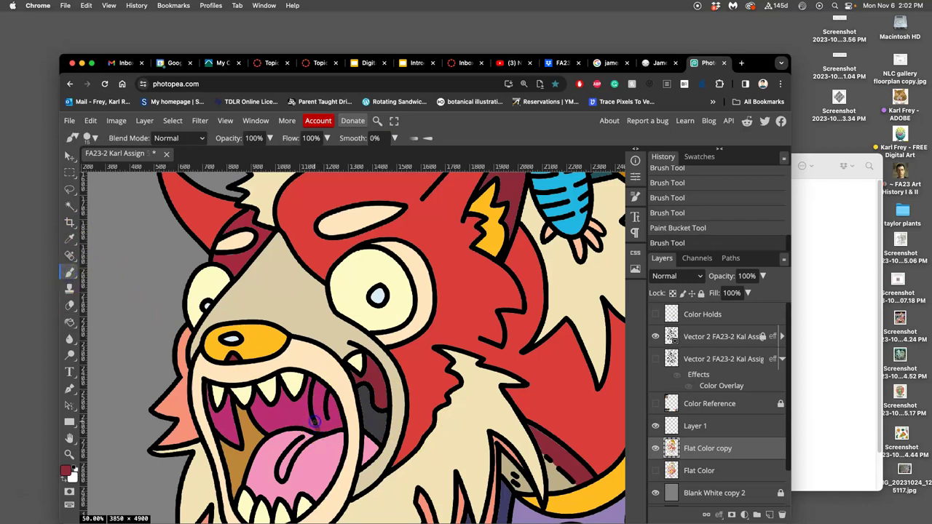
click(69, 324)
click(322, 415)
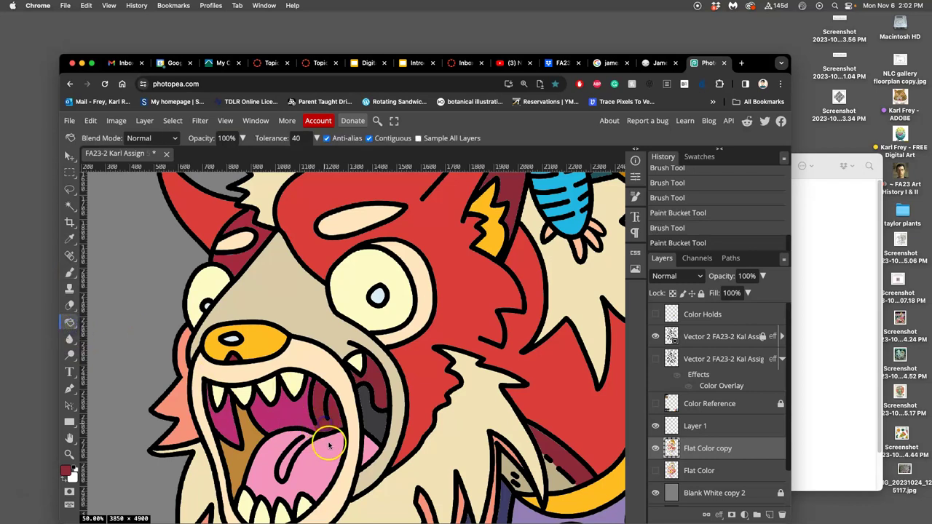
click(222, 425)
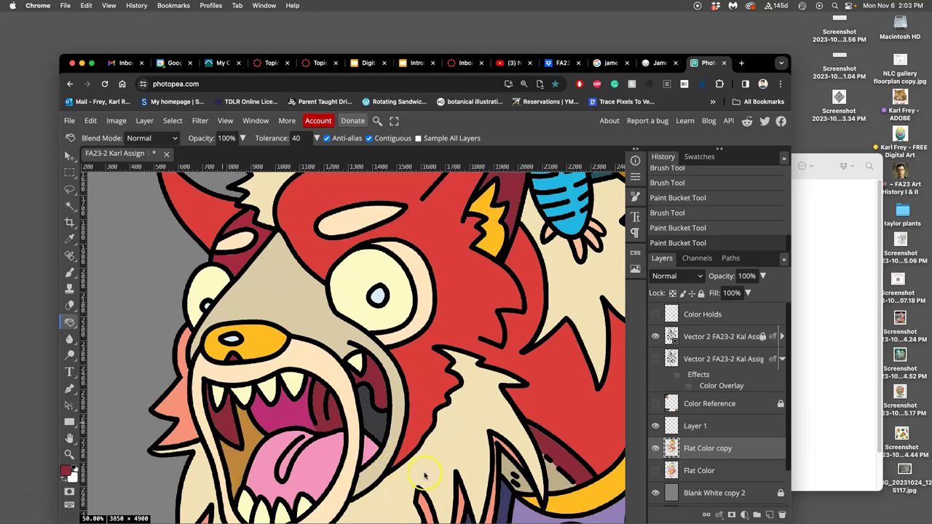
scroll(422, 474, down, 5)
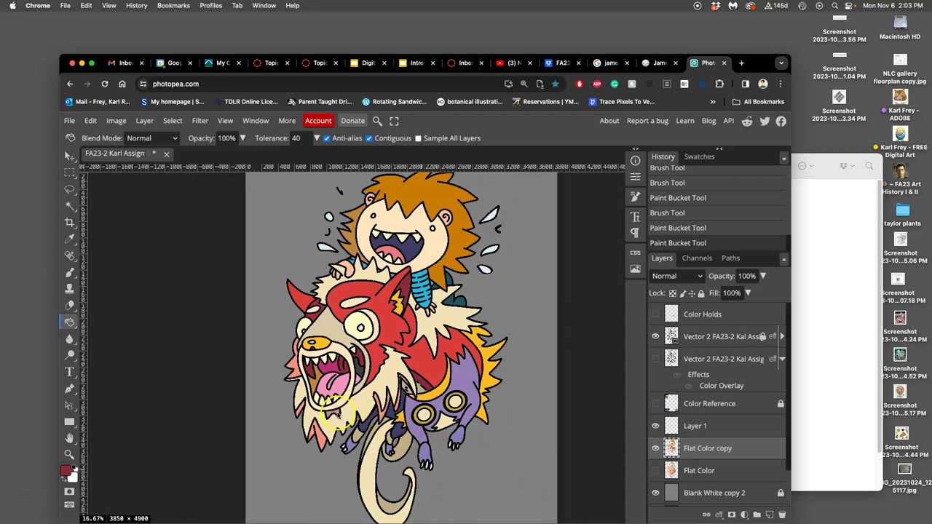
click(306, 364)
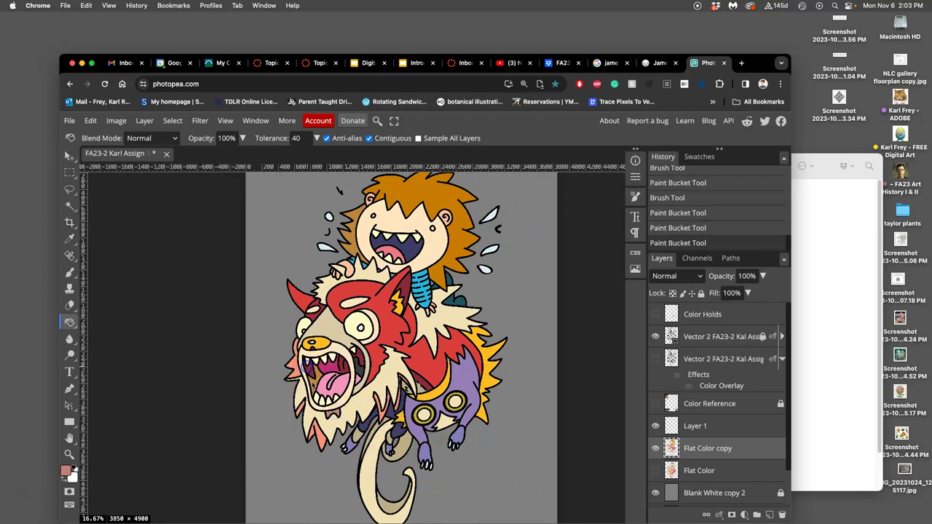
click(311, 371)
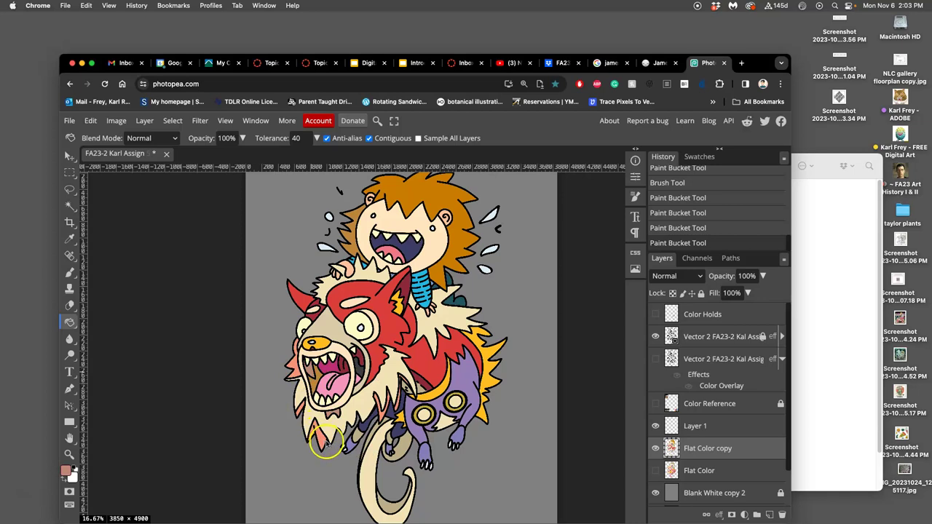
Pick a paler salmon (#e29d8b) and fill part of the mouth and the lower left mane
click(65, 471)
drag(207, 231, 193, 233)
click(382, 224)
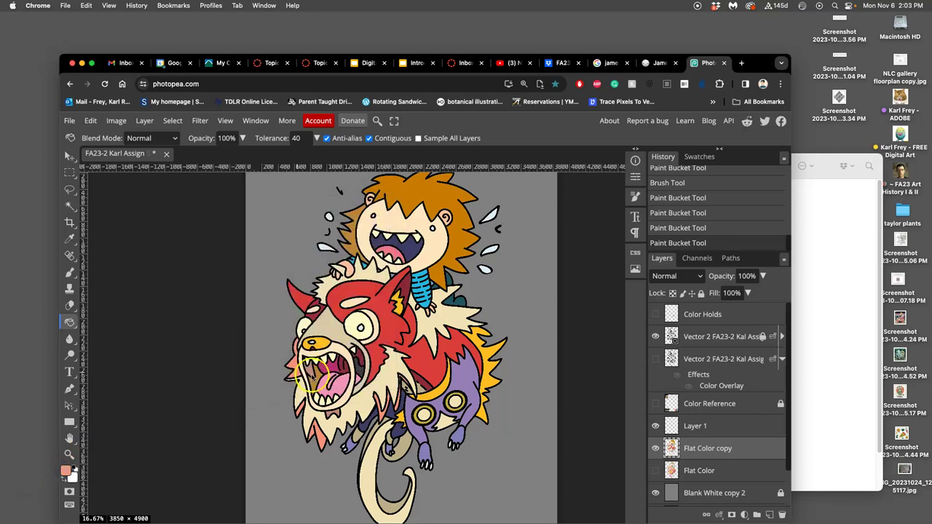
click(312, 391)
click(303, 409)
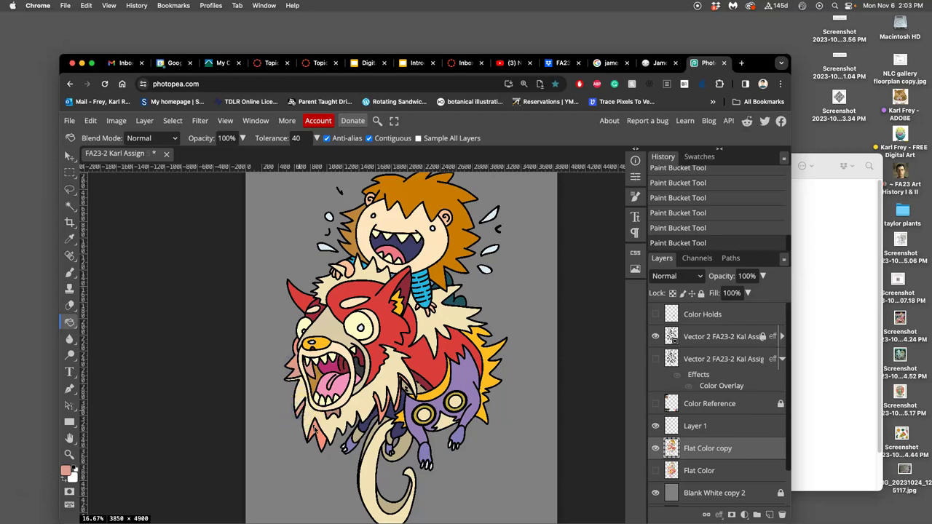
Bucket-fill the monster's lower front leg with pale salmon
click(353, 445)
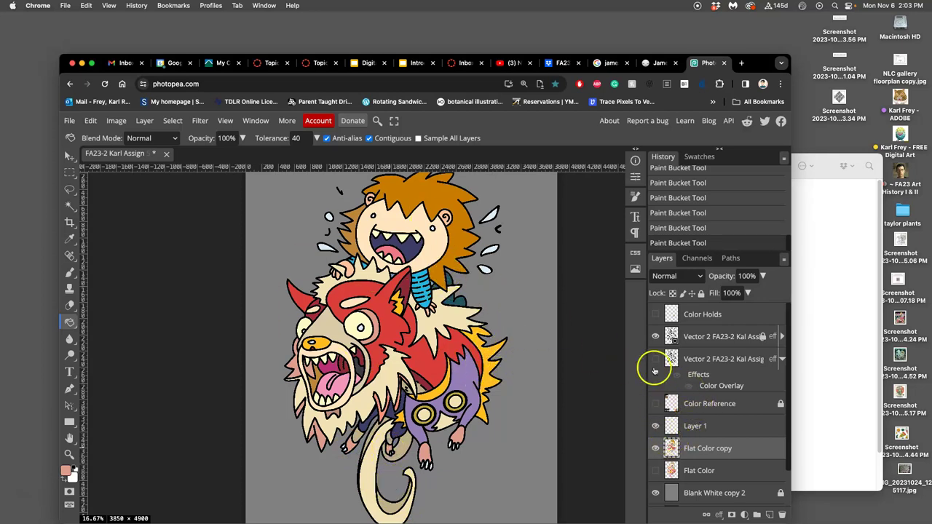
click(655, 336)
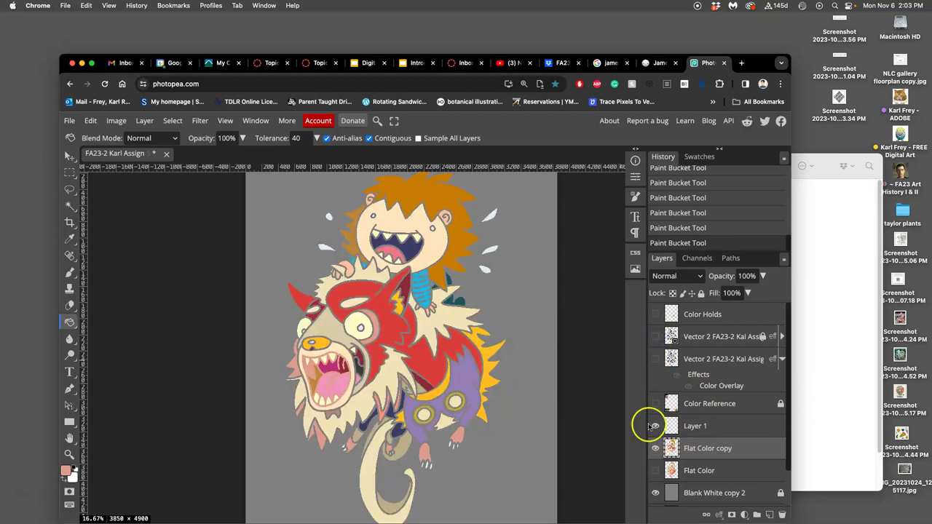
click(656, 492)
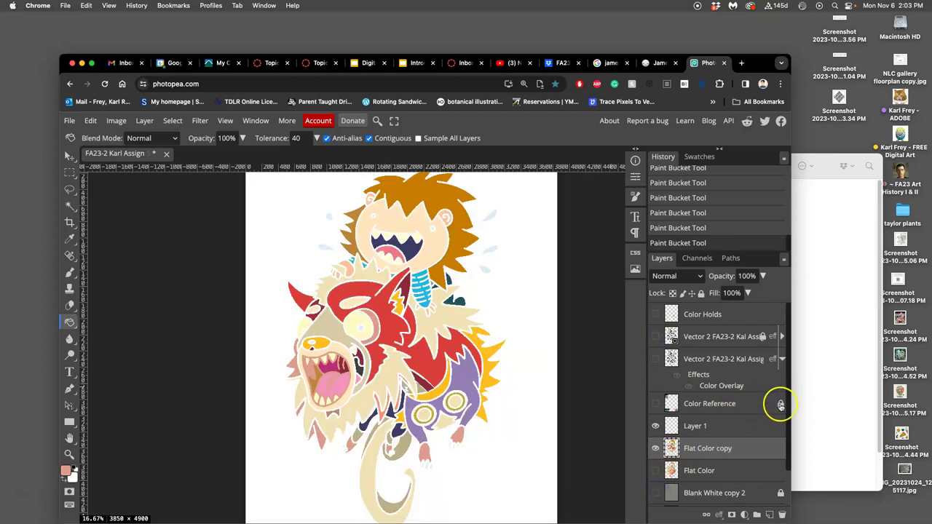
scroll(787, 407, down, 2)
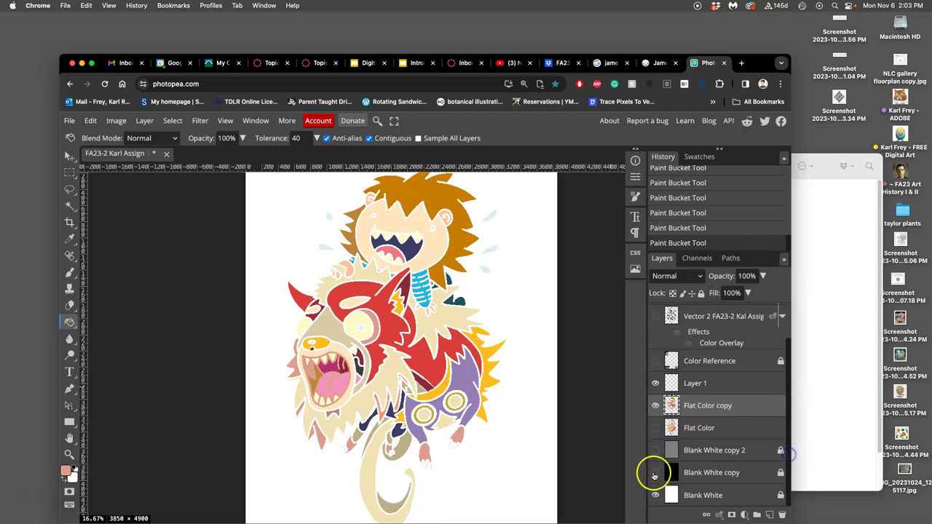
click(655, 473)
click(655, 473)
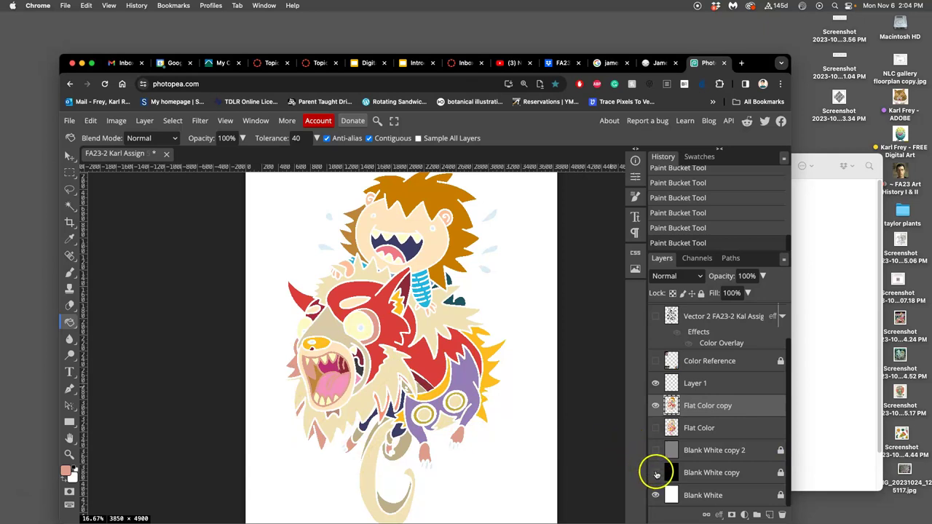
click(656, 472)
click(655, 450)
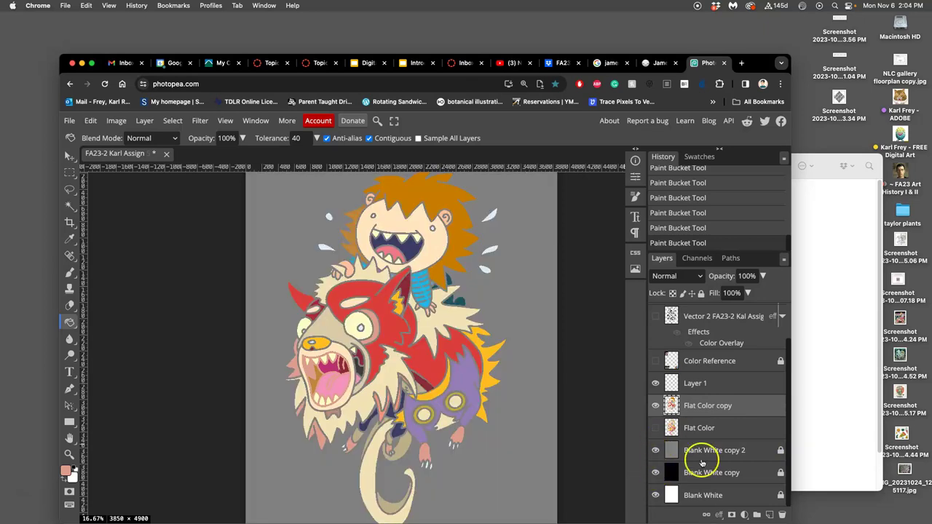
click(656, 317)
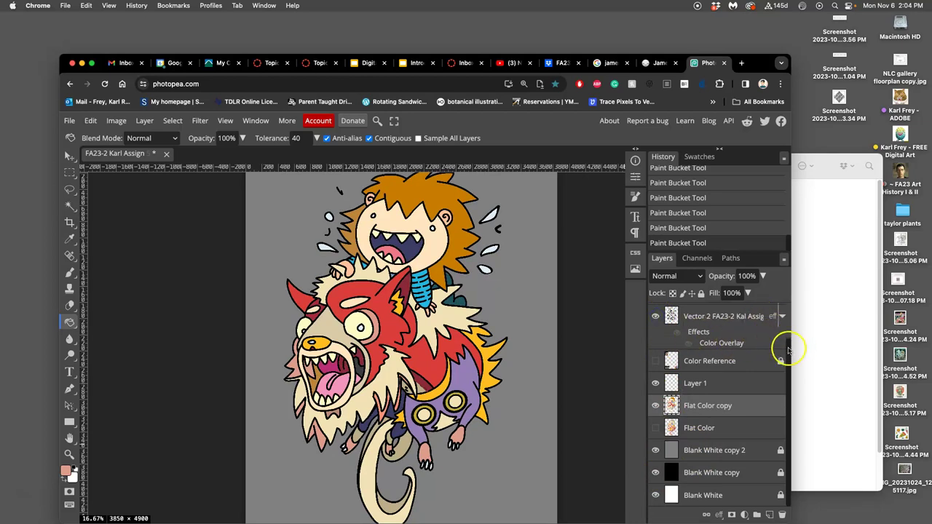
scroll(787, 350, up, 3)
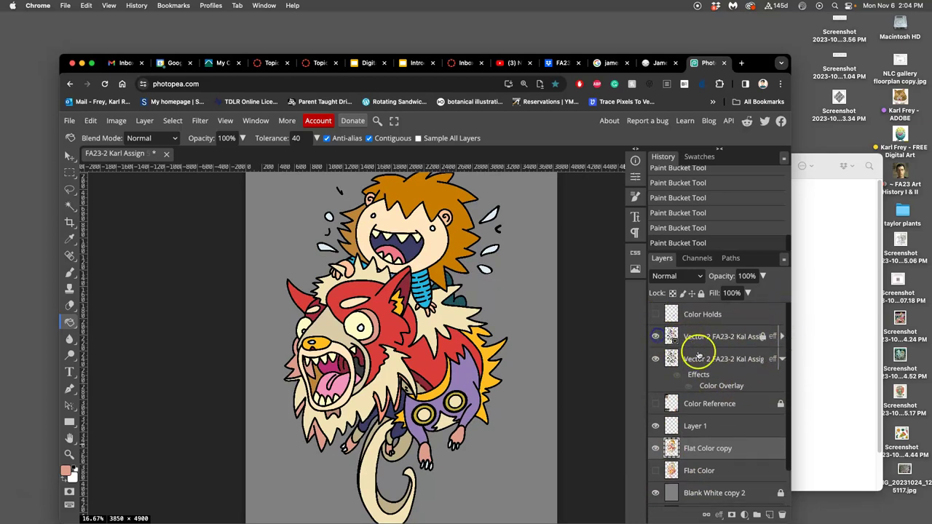
key(Delete)
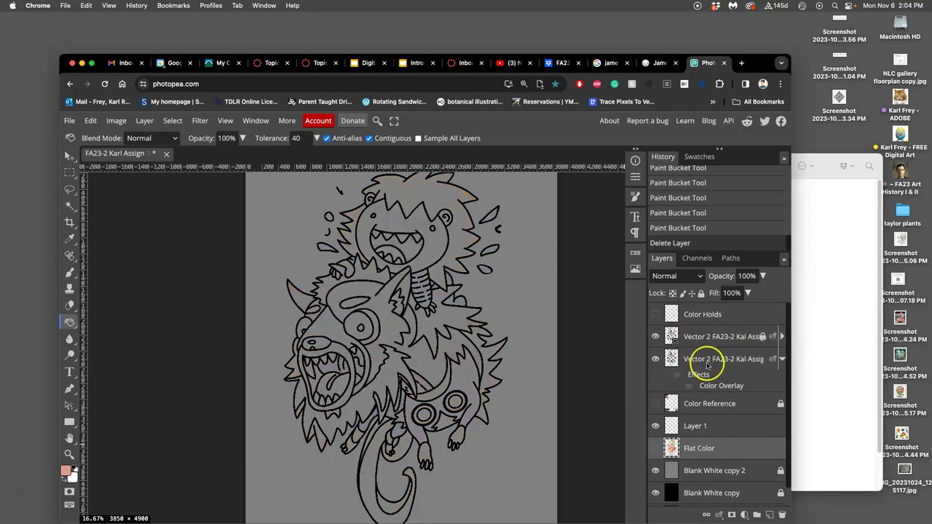
key(super+z)
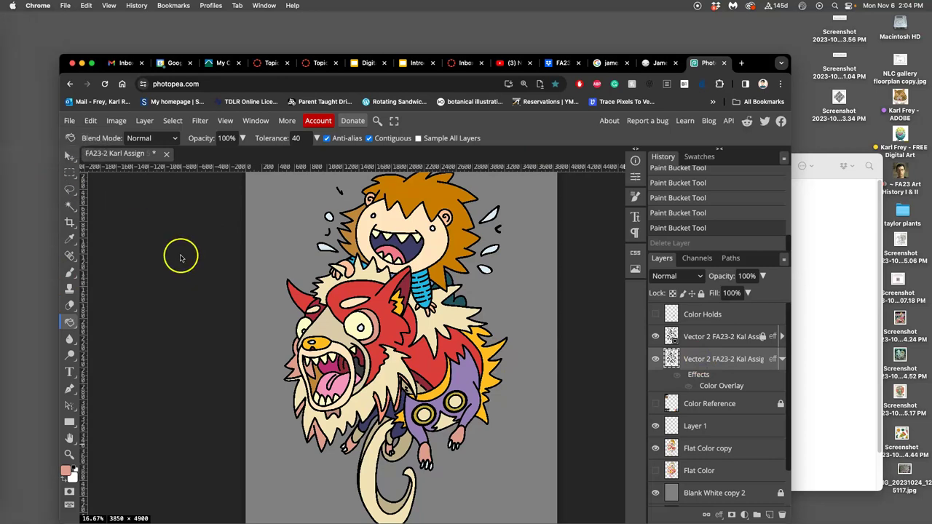
Quit Spotify from the Dock and zoom out to 12.5% to show the whole page
mouse_move(2, 304)
right_click(13, 286)
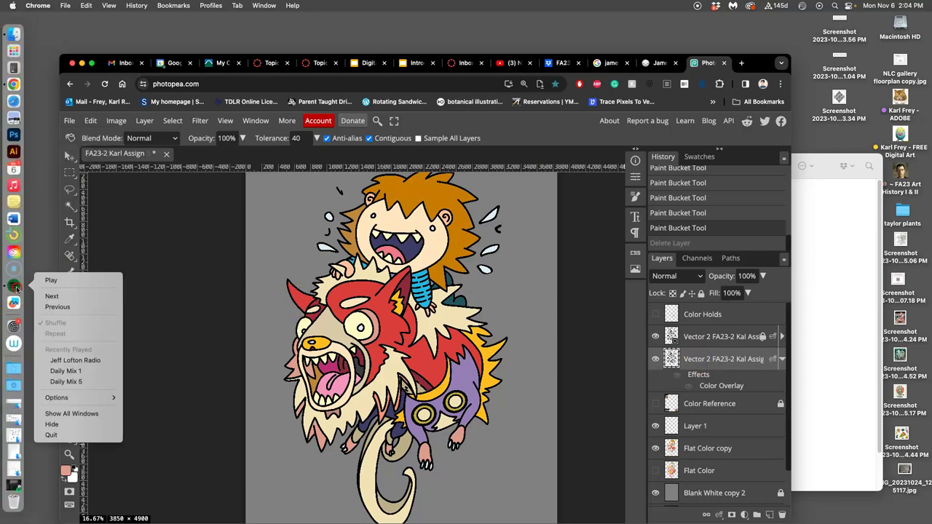
click(51, 435)
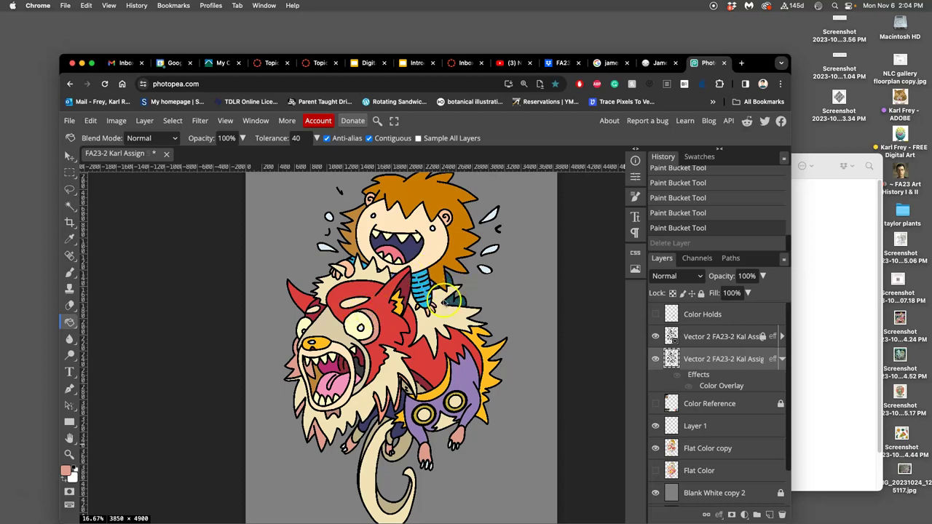
scroll(440, 336, down, 3)
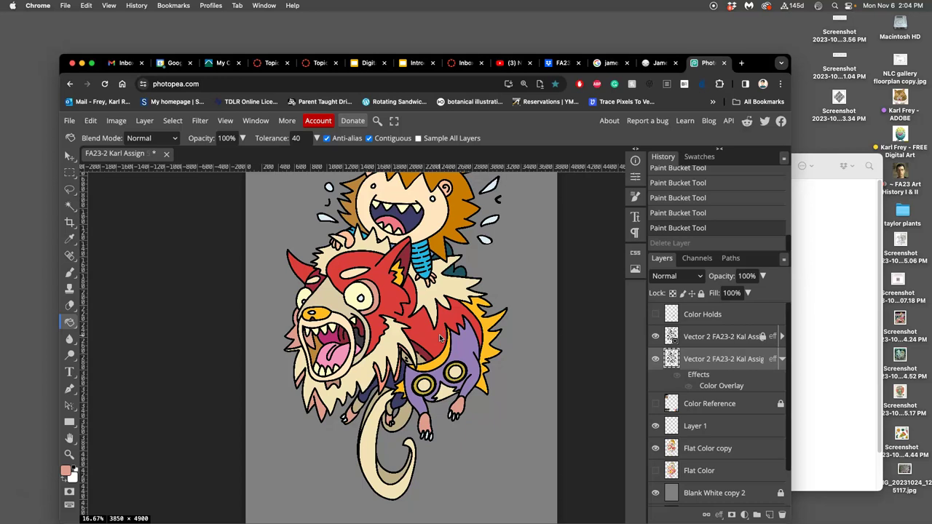
key(ctrl+minus)
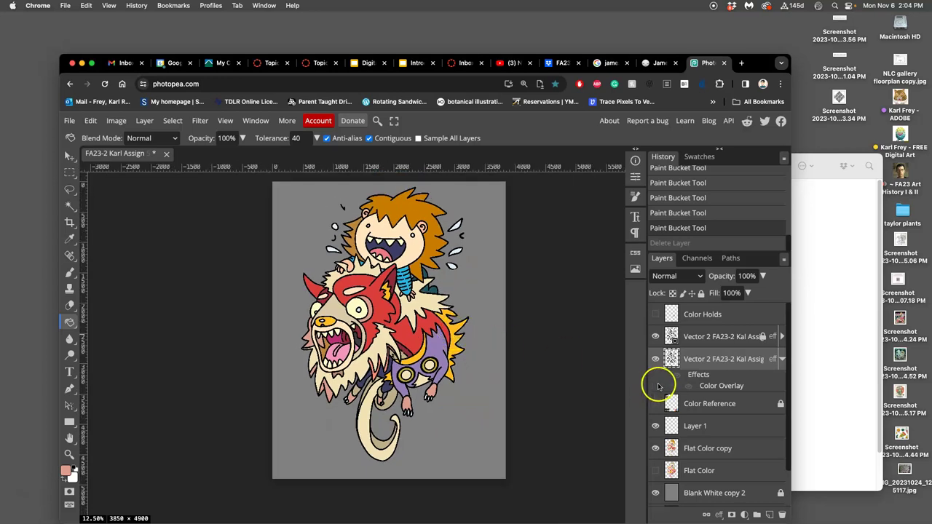
Delete the duplicate Vector 2 layer and the Color Reference layer
click(716, 358)
key(Delete)
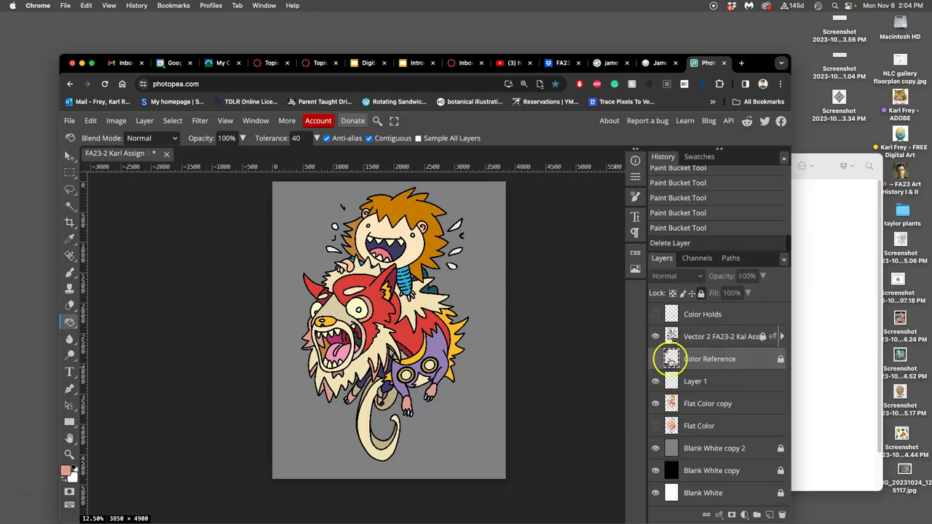
click(655, 359)
click(656, 359)
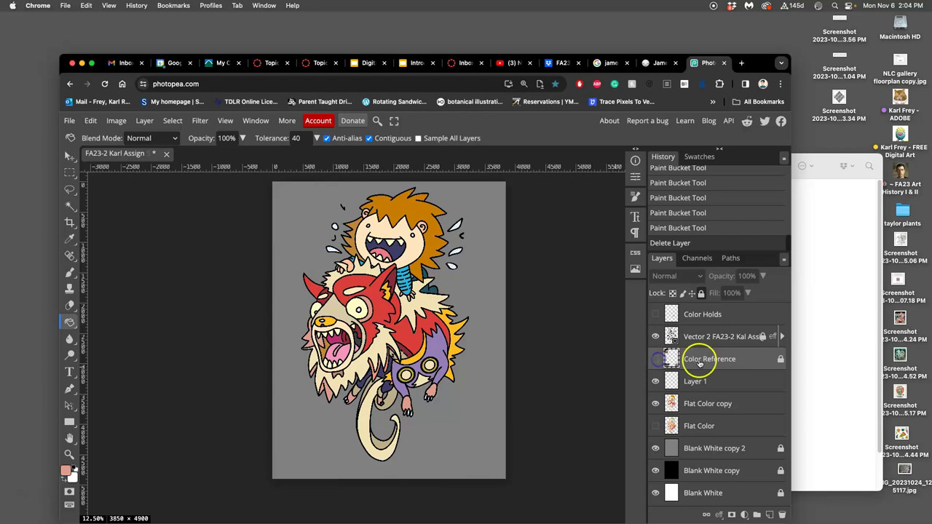
key(Delete)
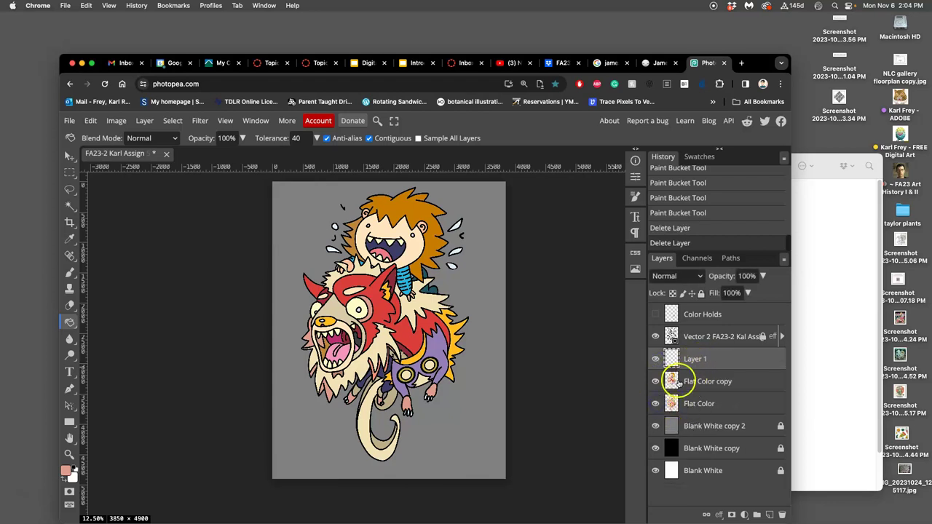
Merge Layer 1, Flat Color copy and Flat Color into a single layer
click(695, 362)
click(655, 381)
click(655, 382)
click(655, 382)
click(655, 382)
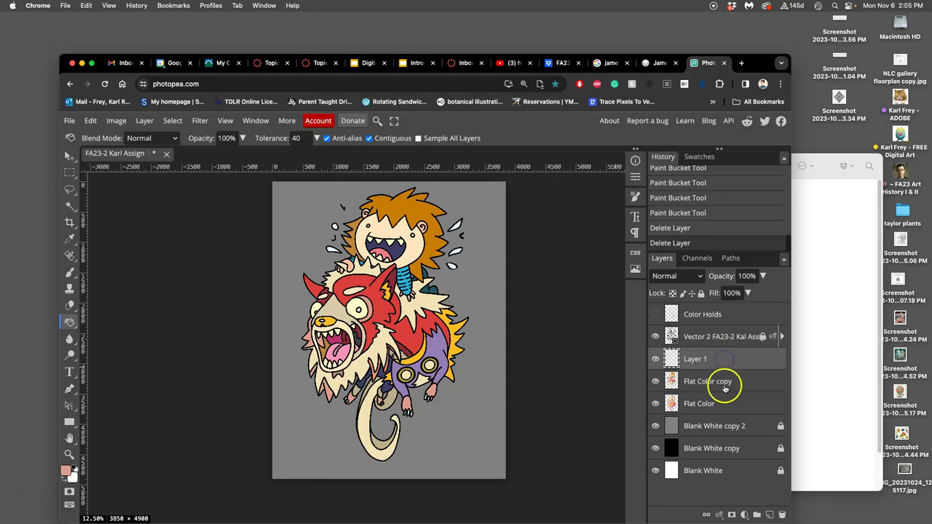
shift+click(716, 407)
key(super+e)
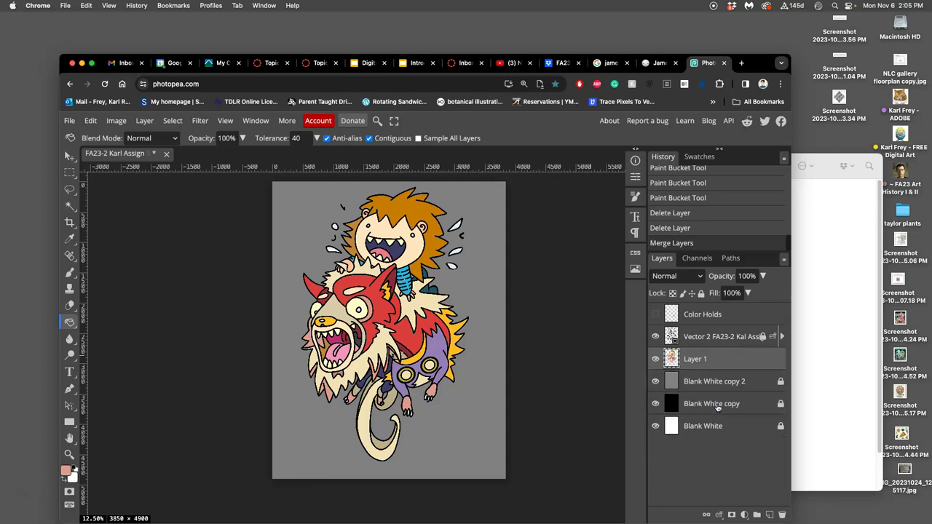
Check the merged layer and rename it Flat
click(655, 359)
click(655, 359)
double_click(693, 359)
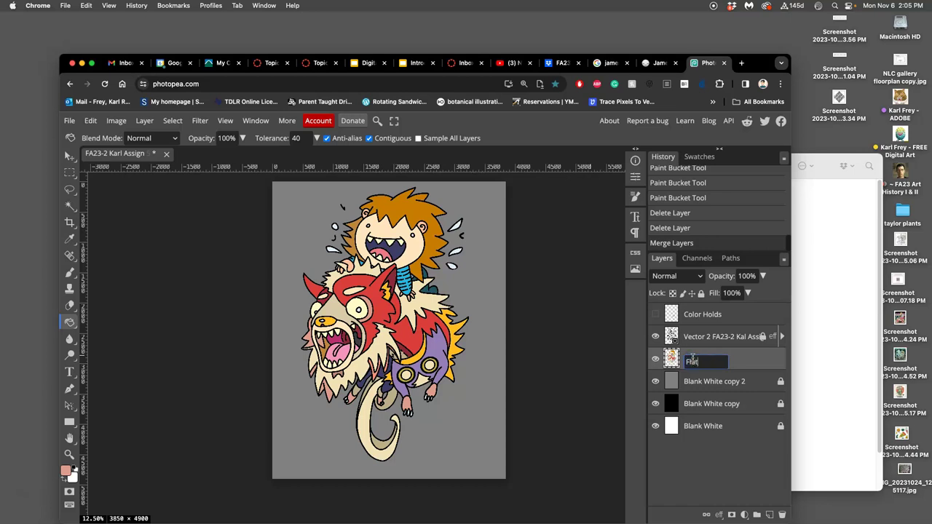
click(743, 361)
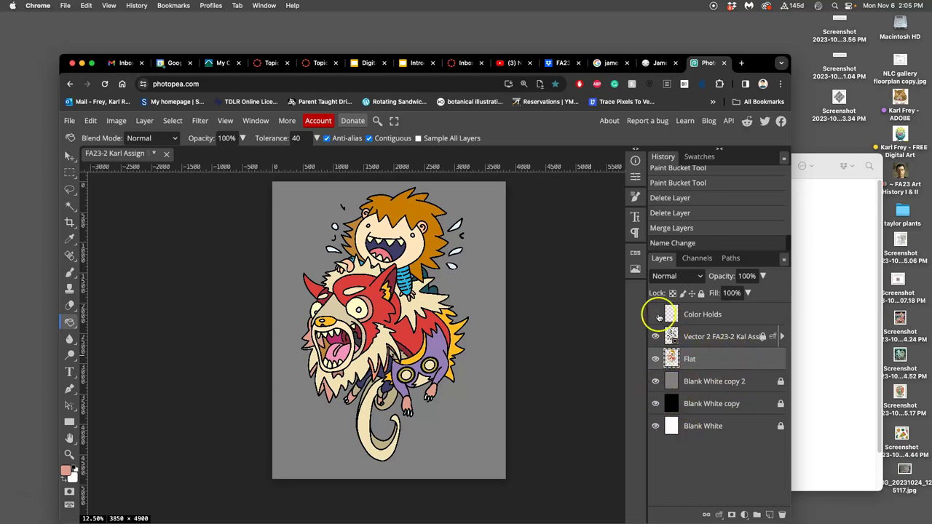
Hide the line art and backgrounds to inspect the flat colours, then restore them and Color Holds
click(655, 337)
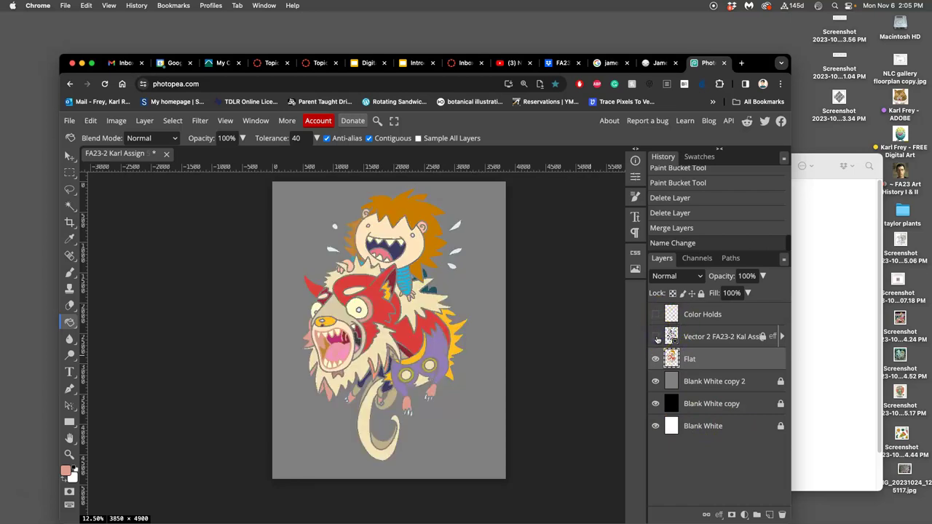
click(655, 337)
click(656, 337)
click(655, 380)
click(655, 403)
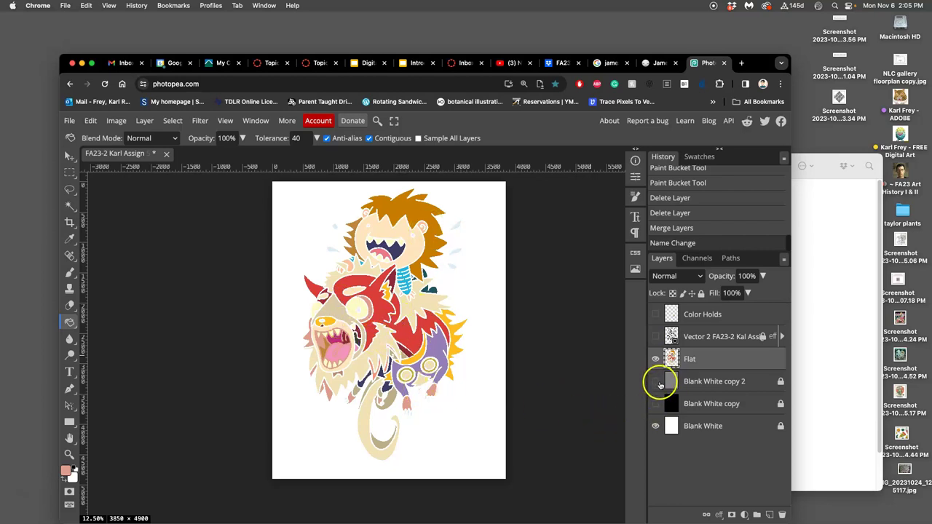
click(655, 404)
click(655, 381)
click(655, 313)
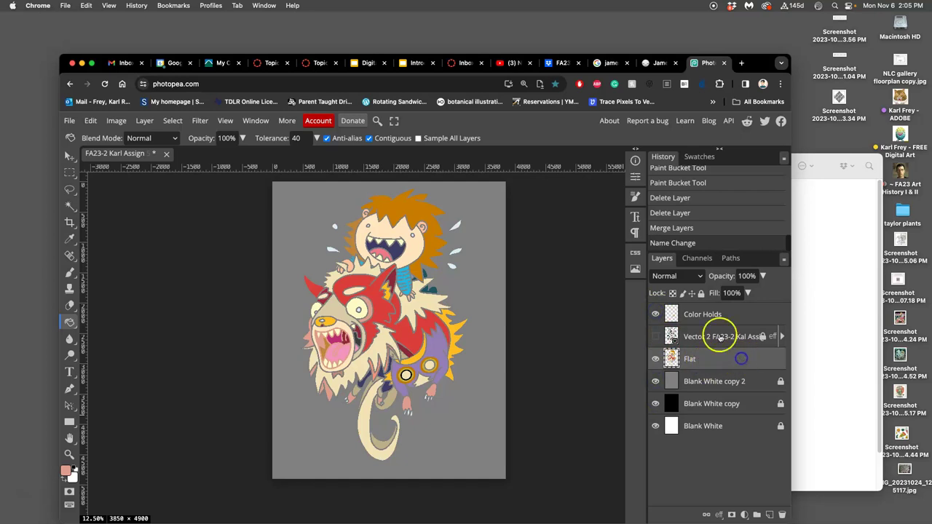
Lock the Flat and Color Holds layers, hide Color Holds, and select Flat
click(701, 292)
click(655, 336)
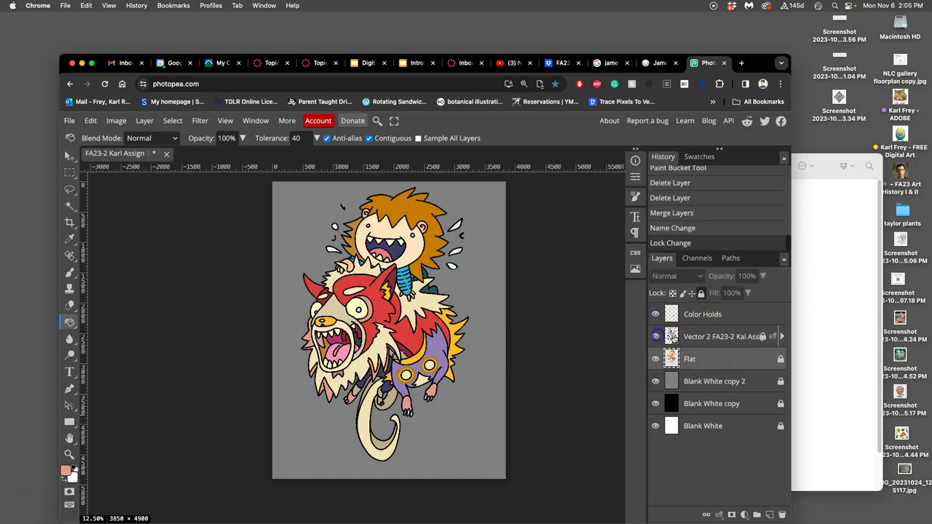
click(708, 312)
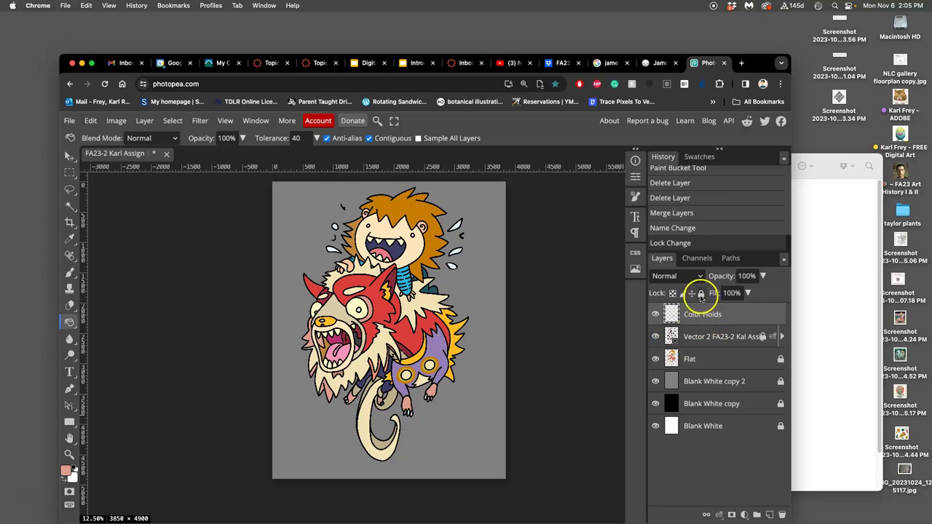
click(700, 293)
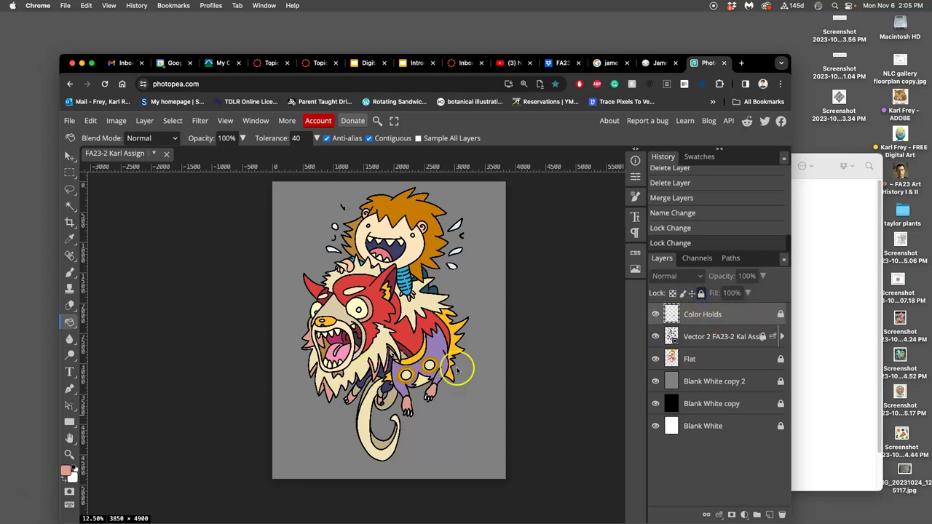
click(655, 316)
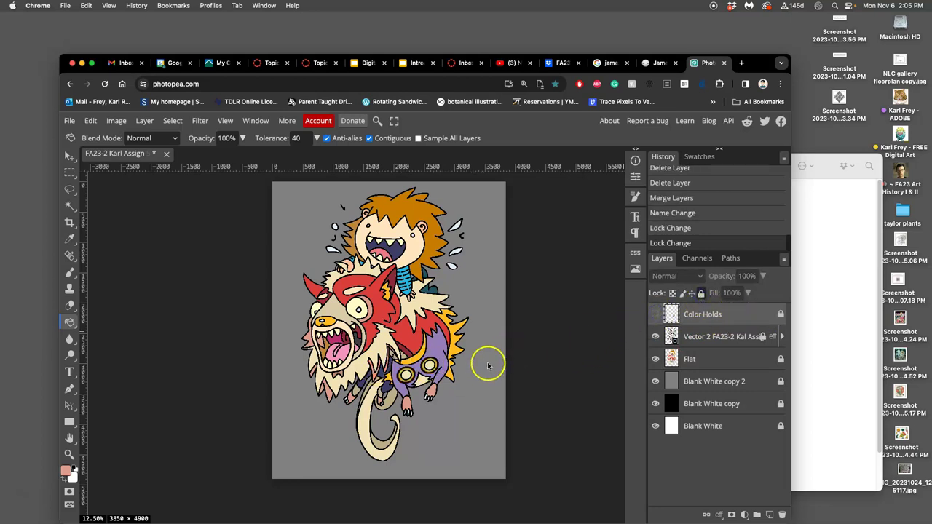
click(738, 362)
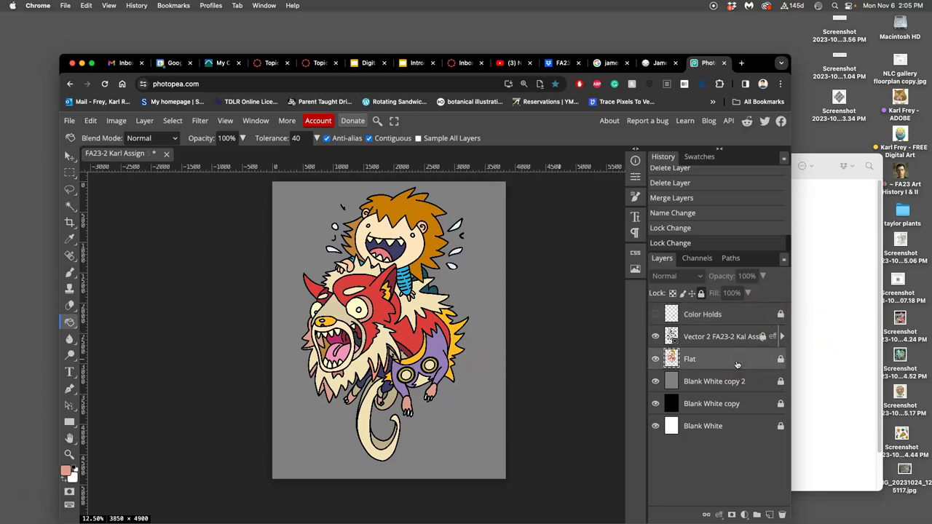
Duplicate the Flat layer with Cmd+J, keep the copy unlocked, and rename it Dutone Shadows
key(super+j)
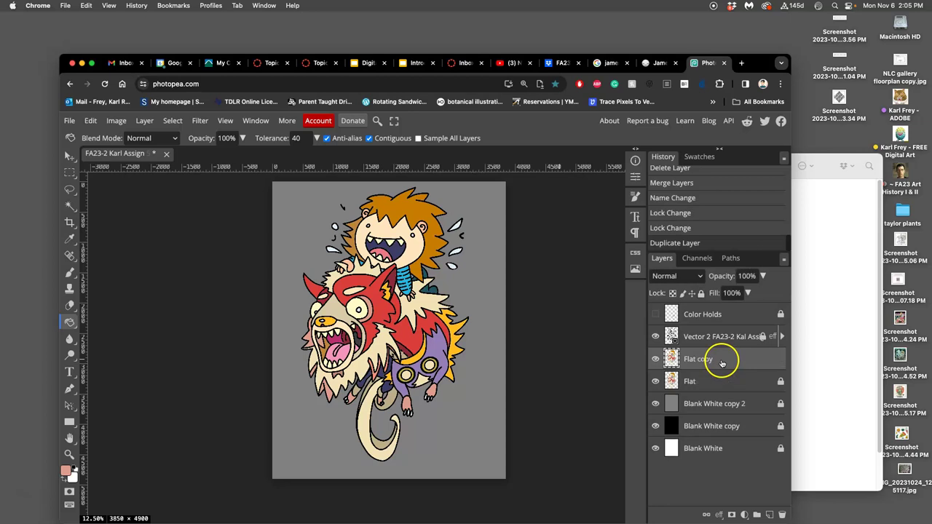
click(701, 292)
click(700, 293)
double_click(703, 361)
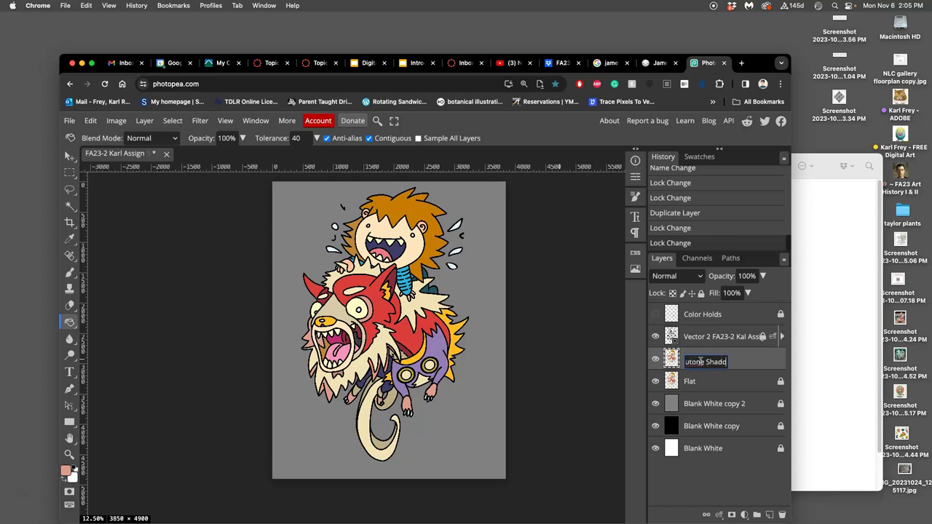
key(Return)
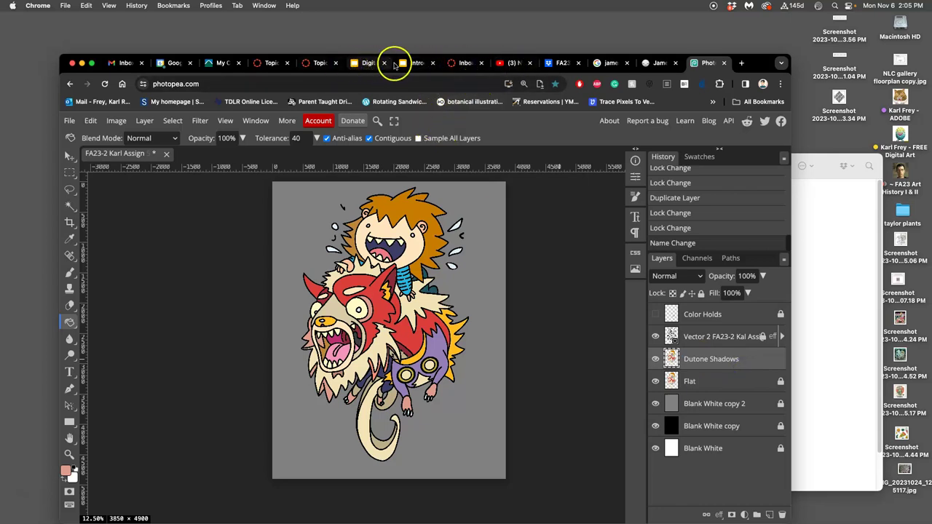
click(368, 63)
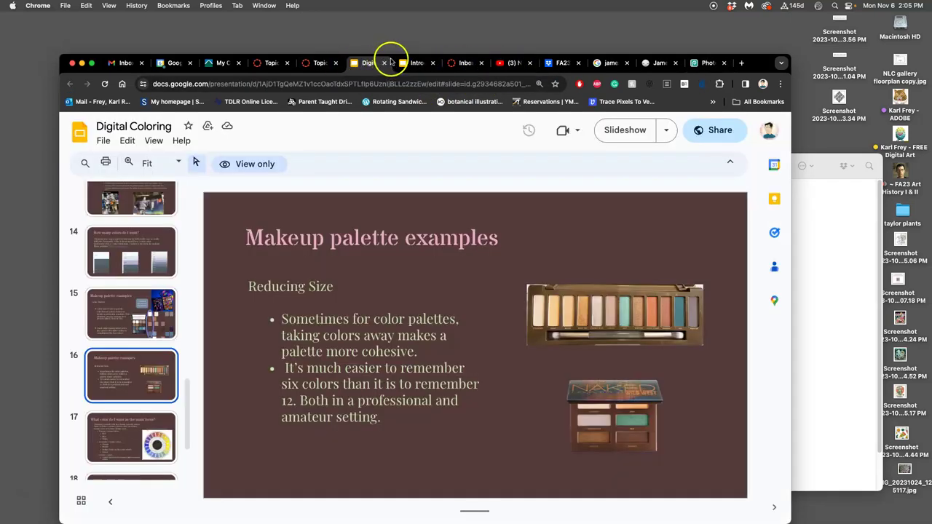
click(405, 63)
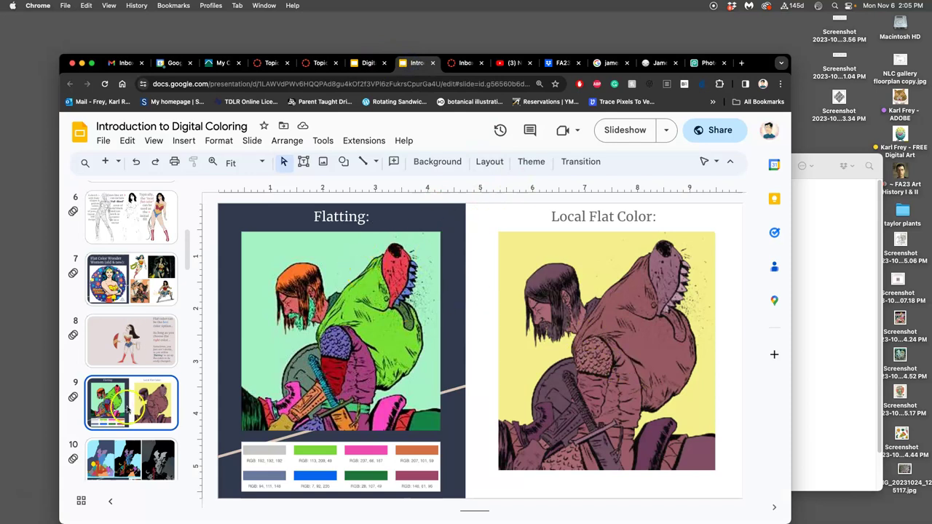
scroll(161, 301, down, 5)
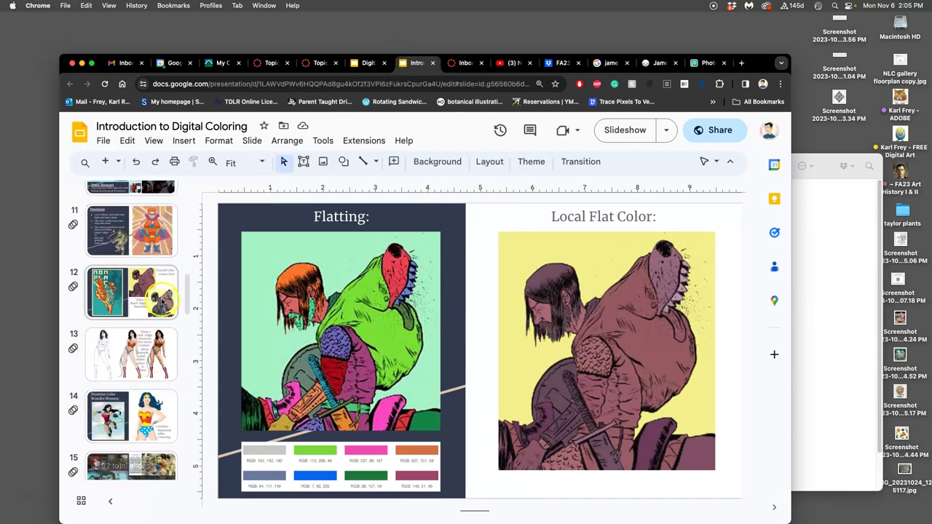
click(161, 300)
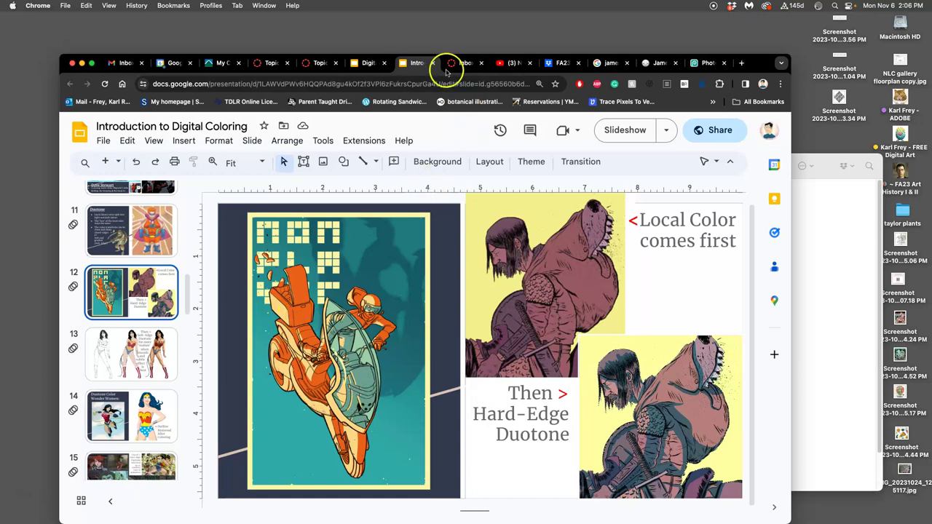
click(703, 64)
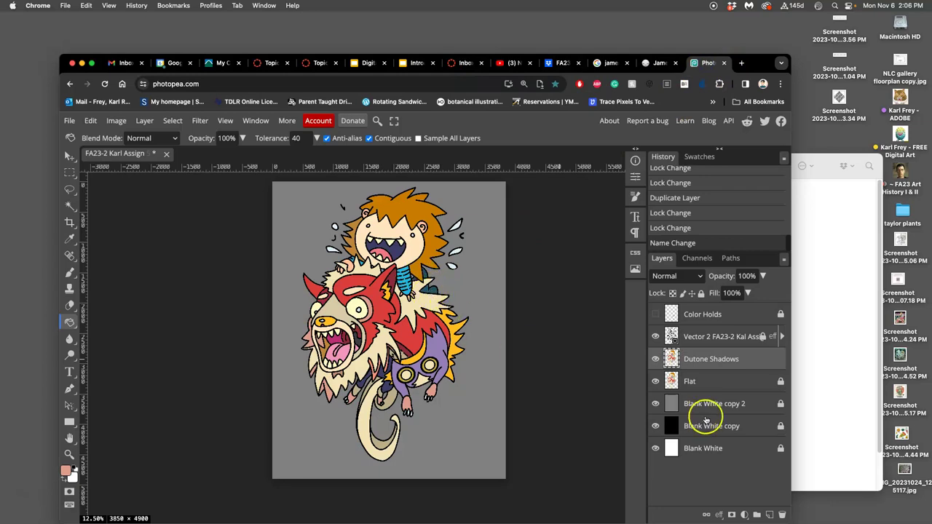
Show the shadow layer and rename it 'Duotone Shadows'
click(656, 358)
double_click(694, 360)
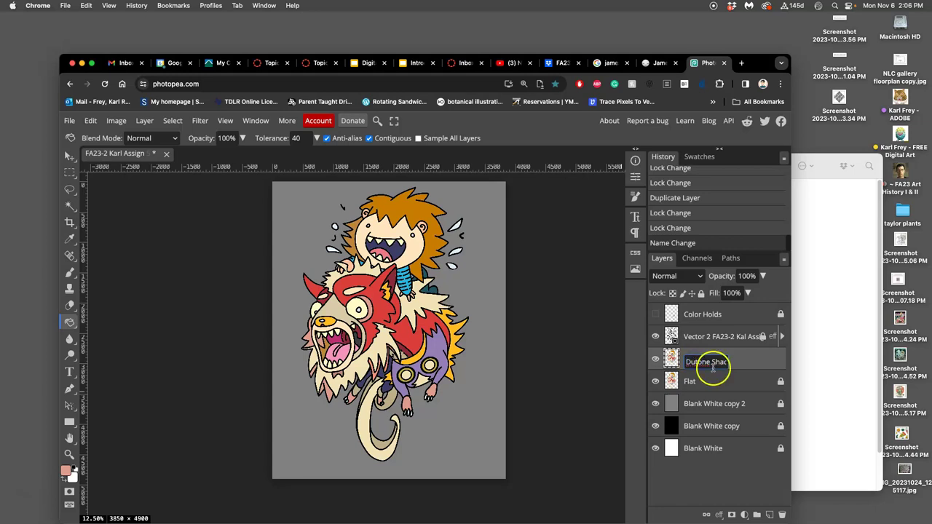
text(Duotone Shadows)
key(Return)
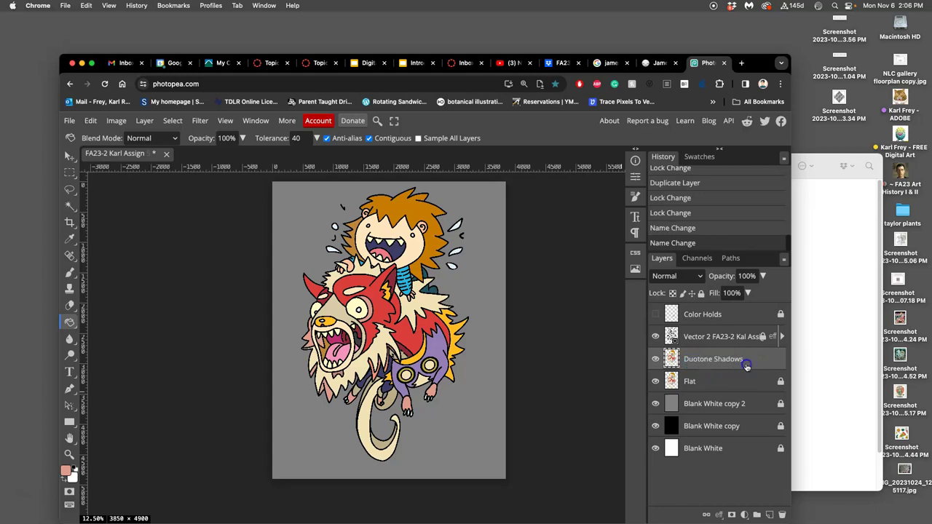
Apply Levels to the layer with the midtone slider at about 0.39
click(116, 120)
mouse_move(138, 158)
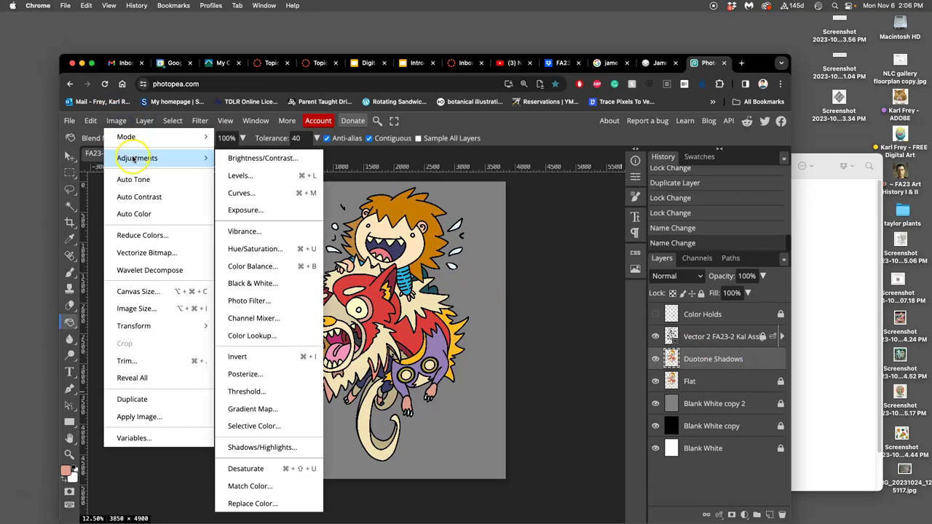
click(251, 181)
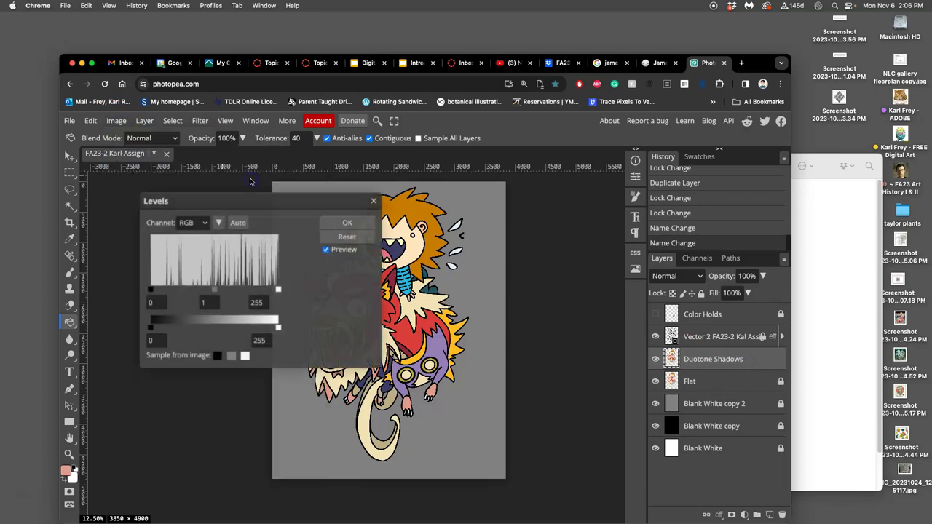
drag(277, 200, 651, 142)
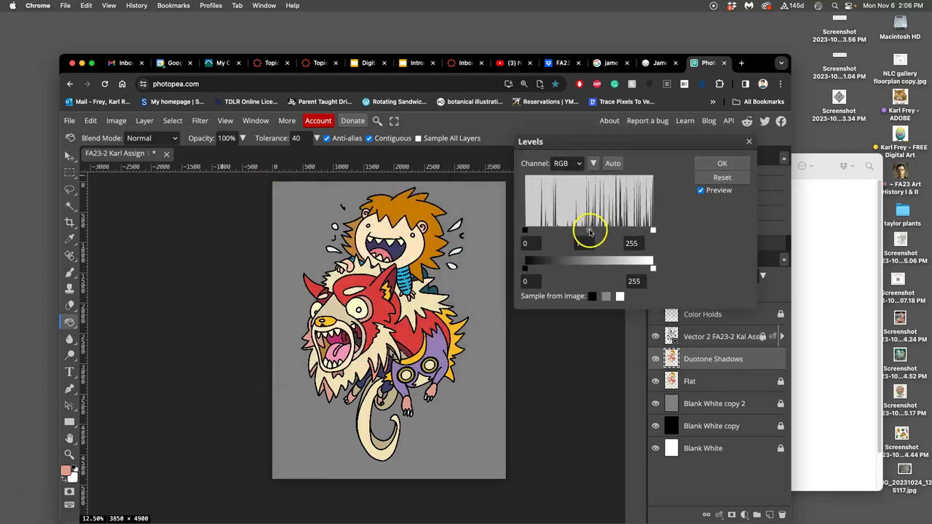
drag(590, 232, 613, 231)
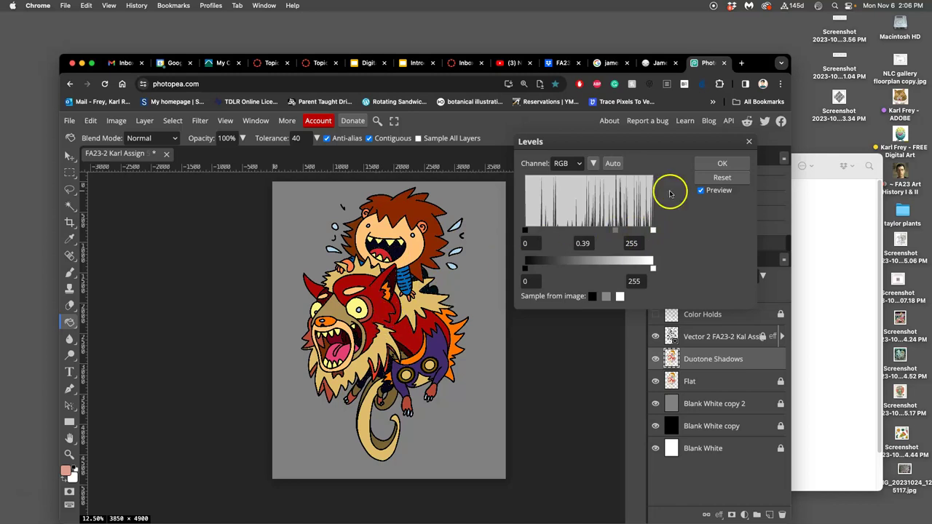
click(728, 164)
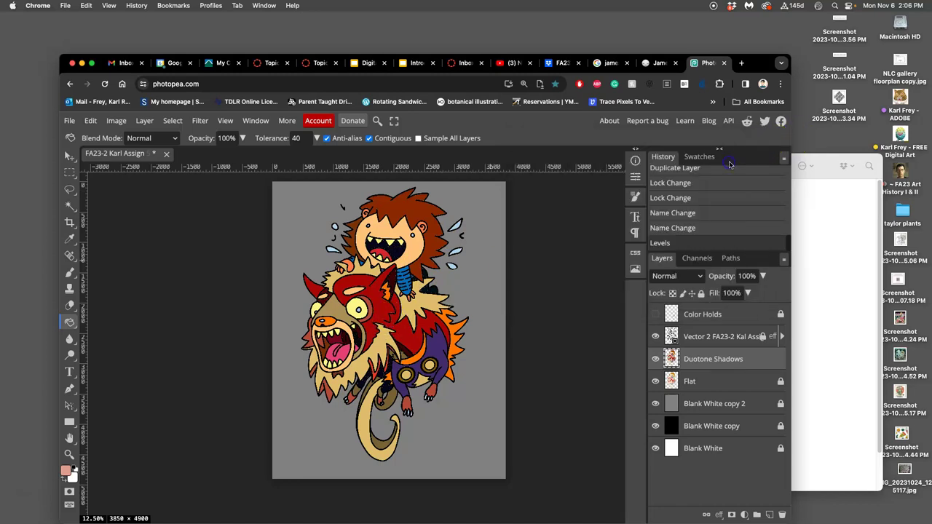
Desaturate the Duotone Shadows layer to saturation -18 with Hue/Saturation
click(655, 359)
click(655, 358)
click(655, 358)
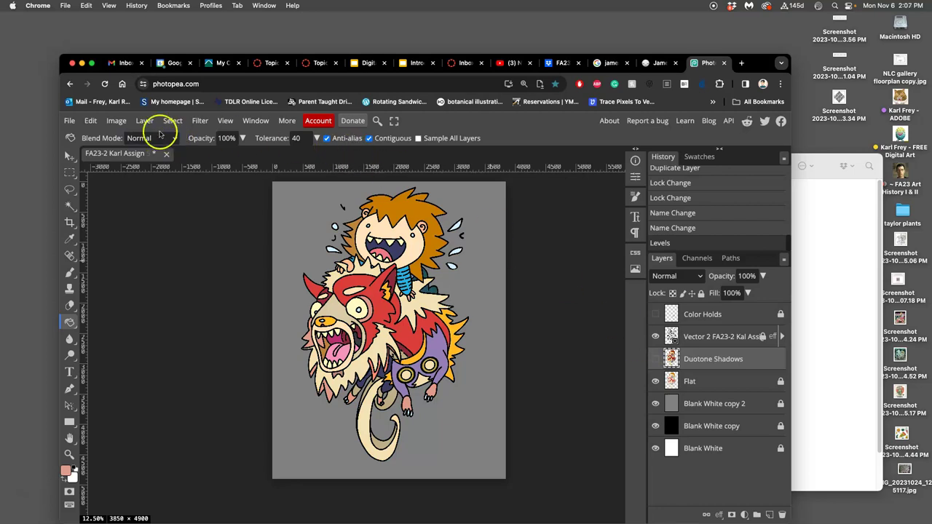
click(116, 121)
mouse_move(131, 158)
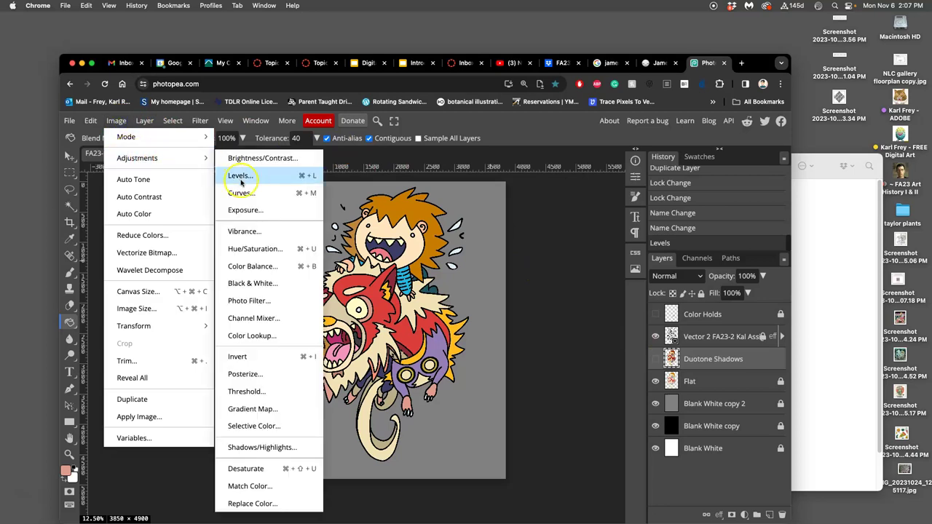
click(269, 249)
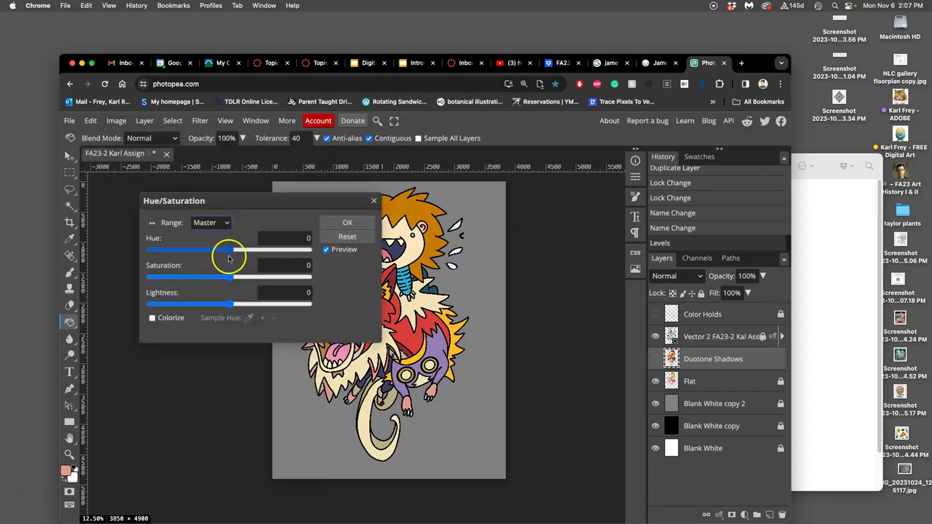
drag(230, 278, 184, 278)
click(347, 223)
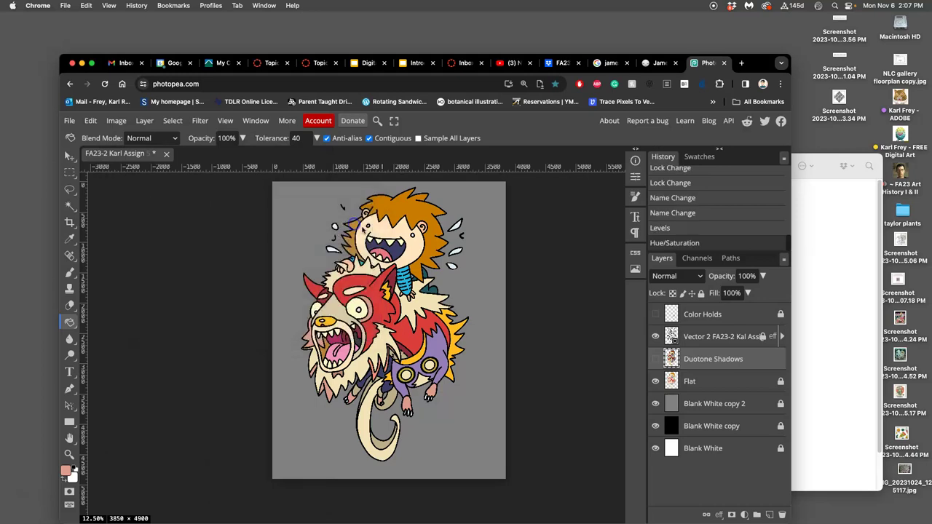
Toggle the Duotone Shadows layer off and on to compare the muted brown result
click(656, 359)
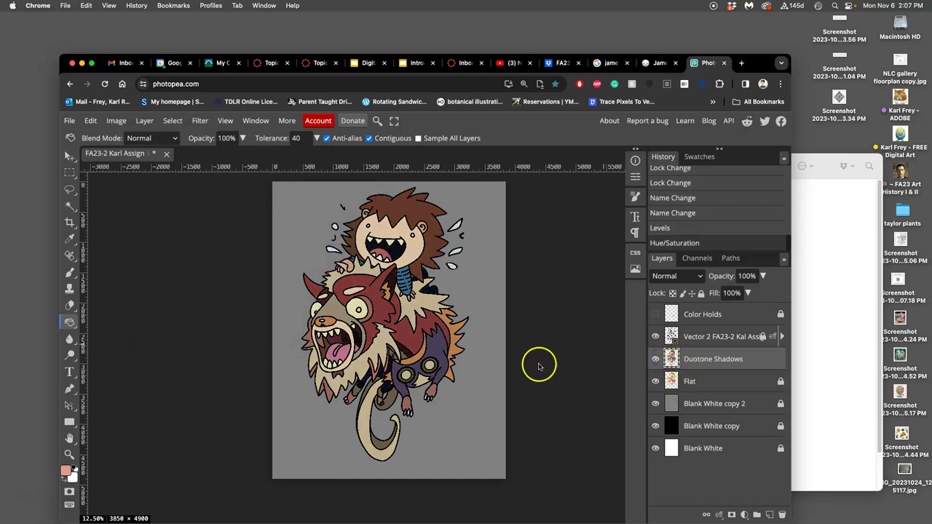
click(655, 359)
click(656, 359)
click(656, 359)
click(655, 359)
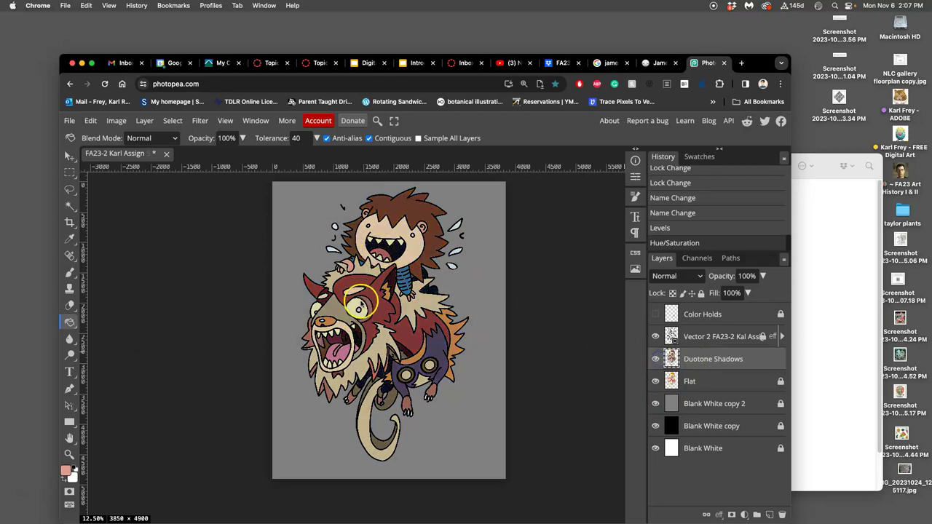
Compare the shadows layer once more, then close the Digital Coloring presentation
click(655, 359)
click(656, 359)
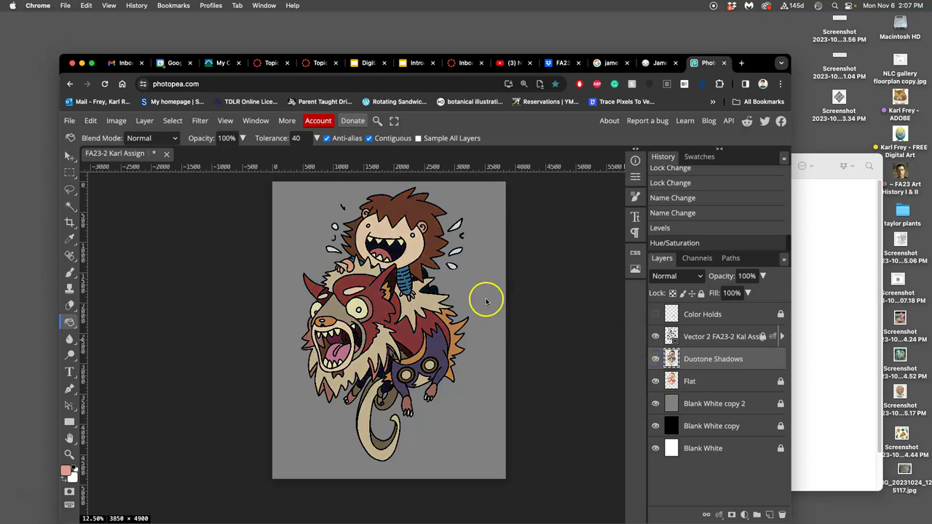
scroll(446, 274, up, 1)
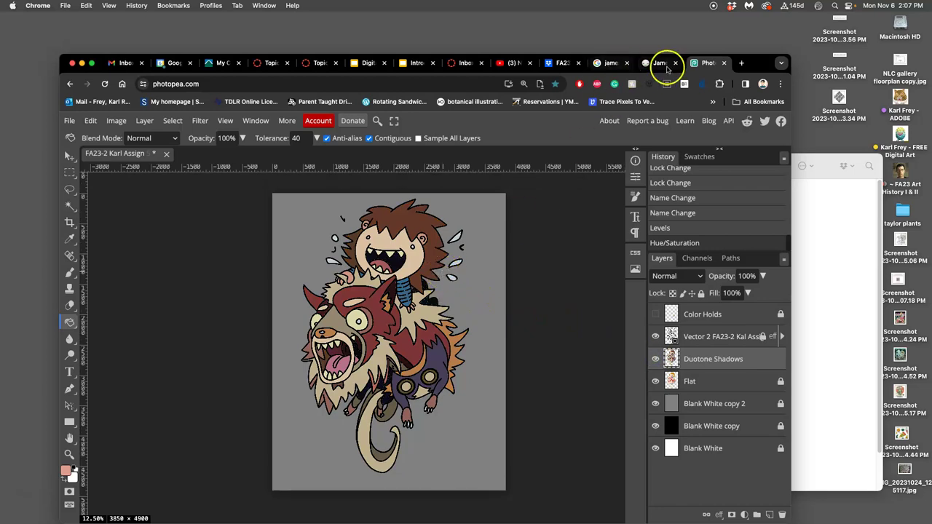
click(370, 62)
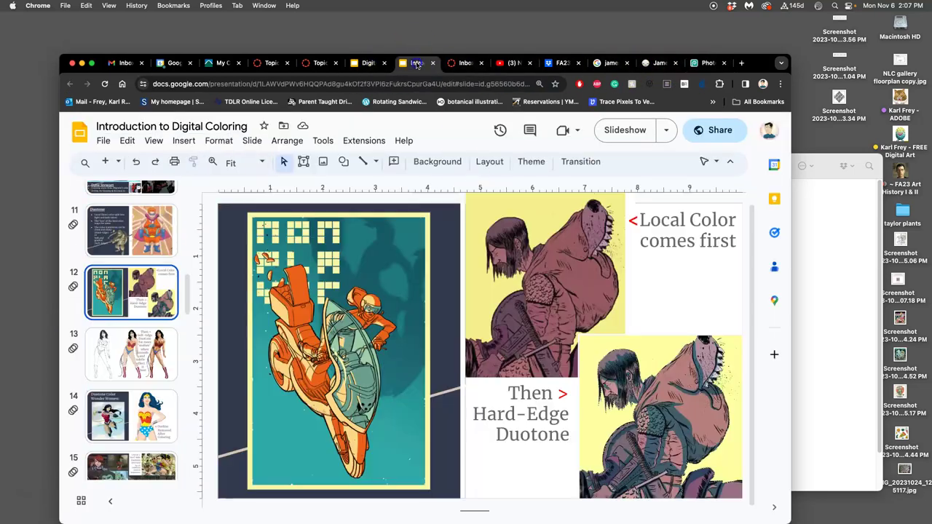
click(383, 63)
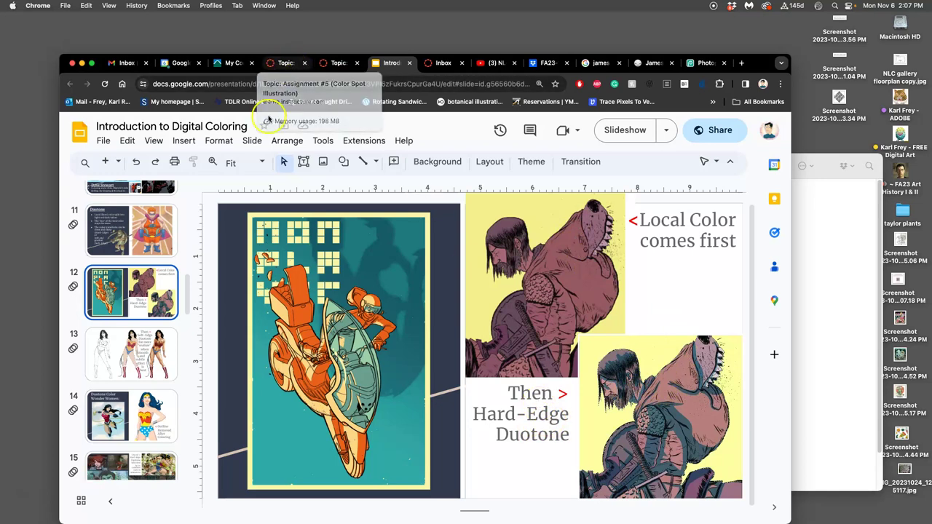
Review the Duotone Color Wonder Women slide, then return to the Photopea artwork
scroll(131, 413, down, 1)
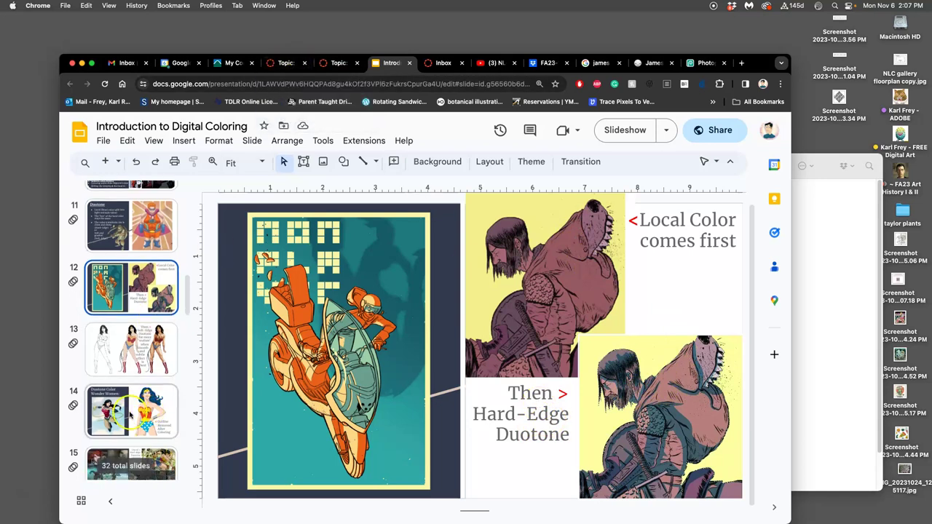
click(131, 414)
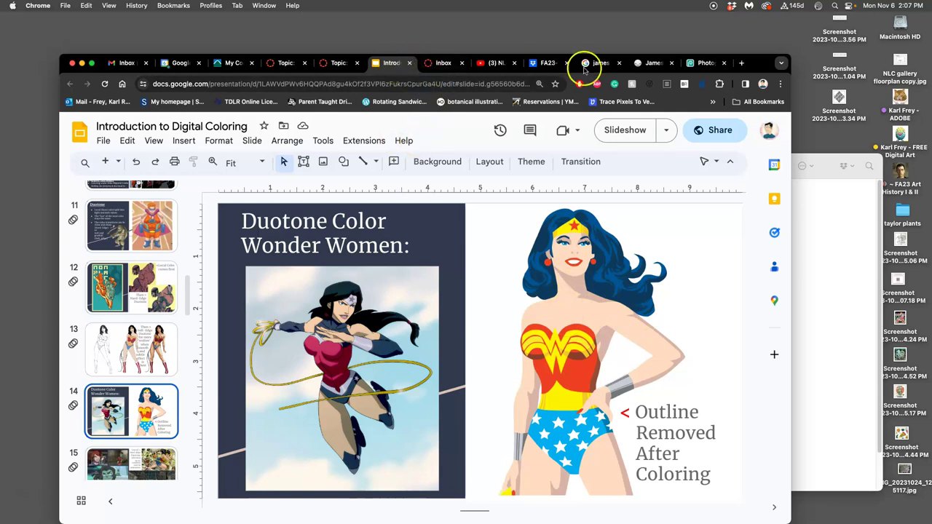
click(697, 63)
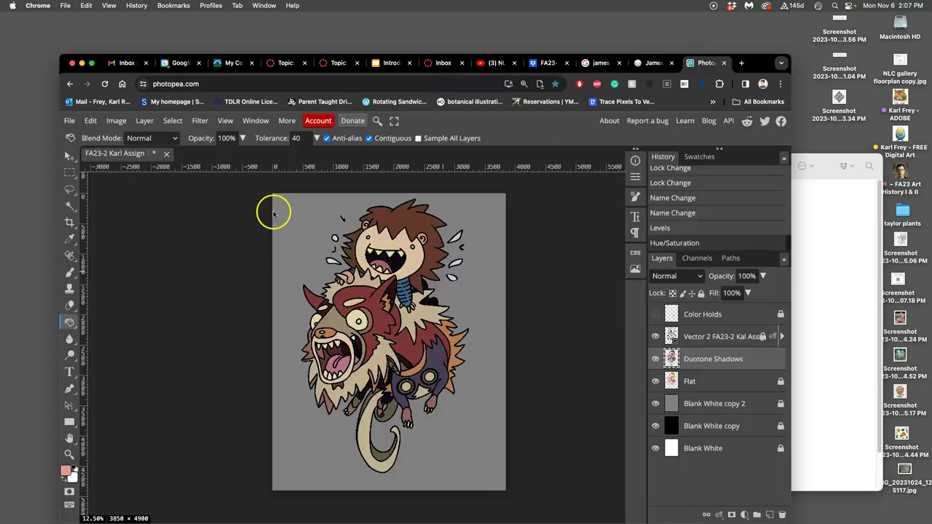
Lasso a jagged patch over the boy's hair top and delete it from Duotone Shadows
click(69, 189)
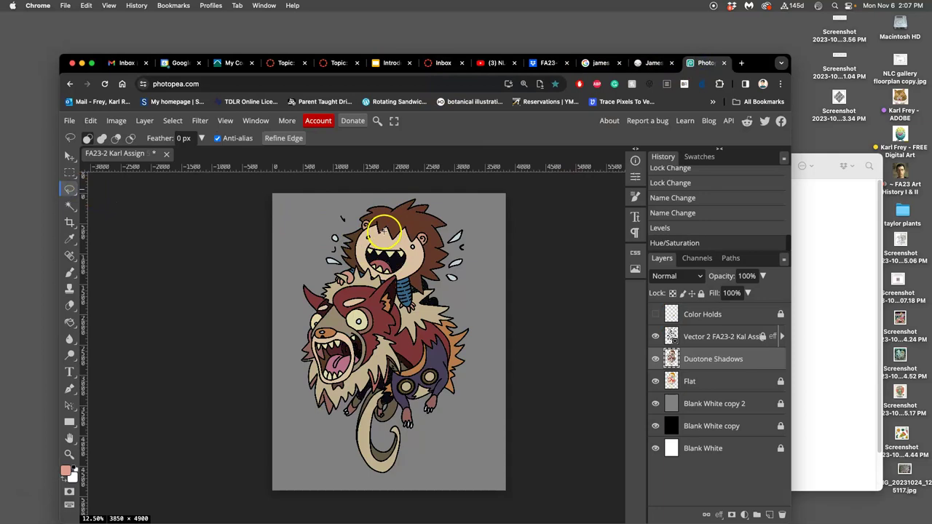
scroll(399, 271, down, 2)
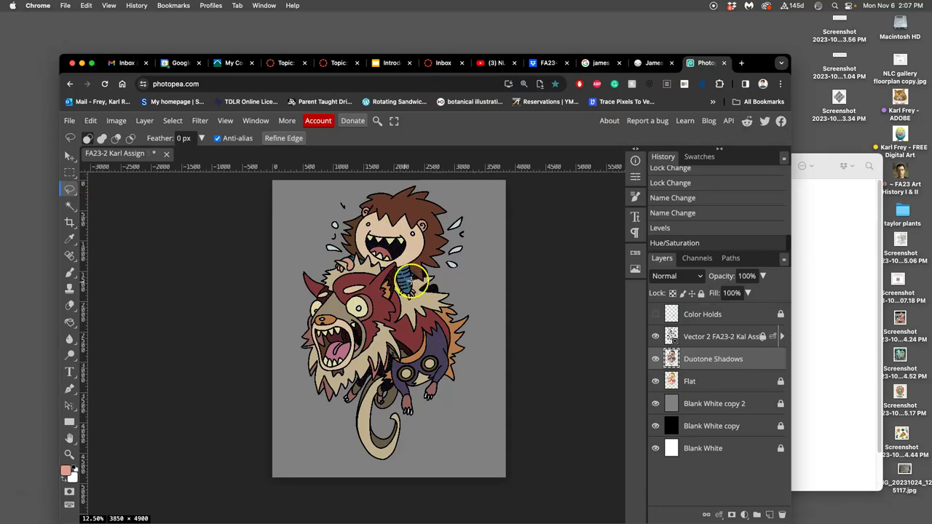
scroll(409, 278, right, 1)
scroll(408, 280, up, 5)
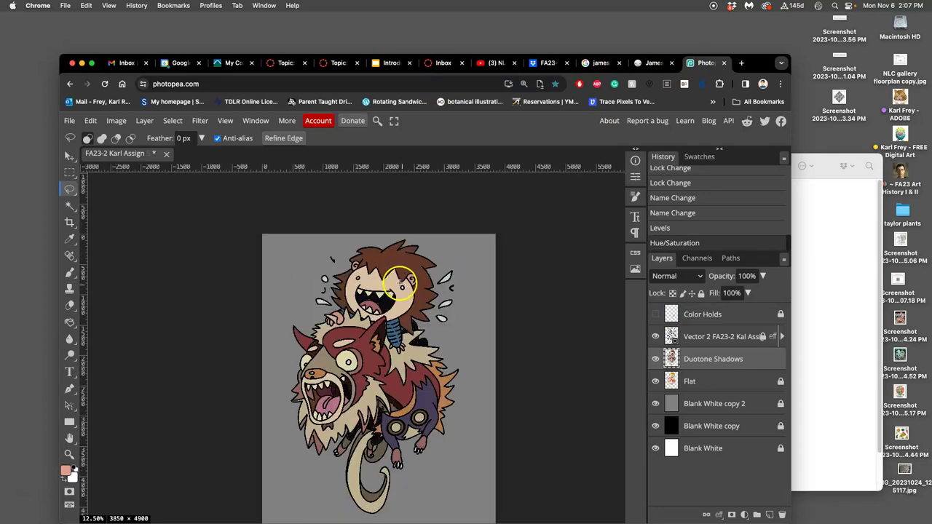
drag(348, 258, 370, 257)
drag(354, 239, 345, 255)
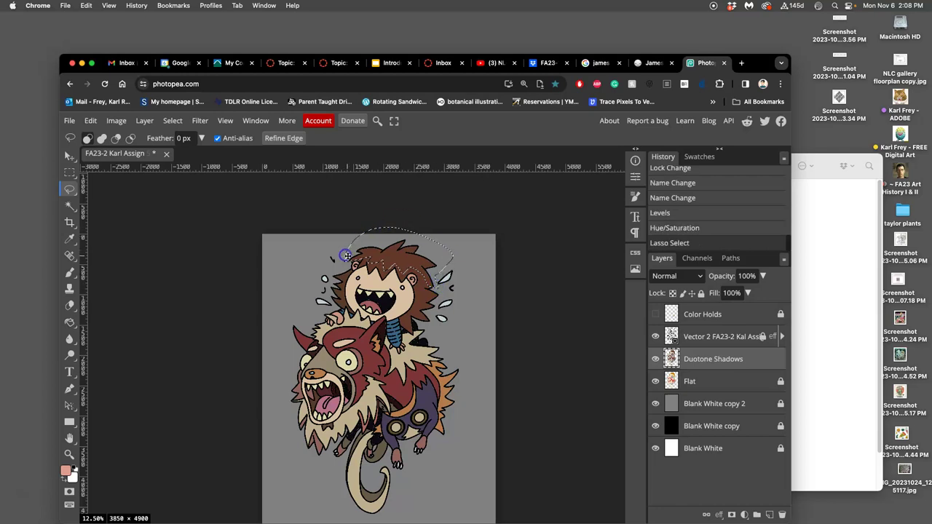
key(Delete)
click(468, 249)
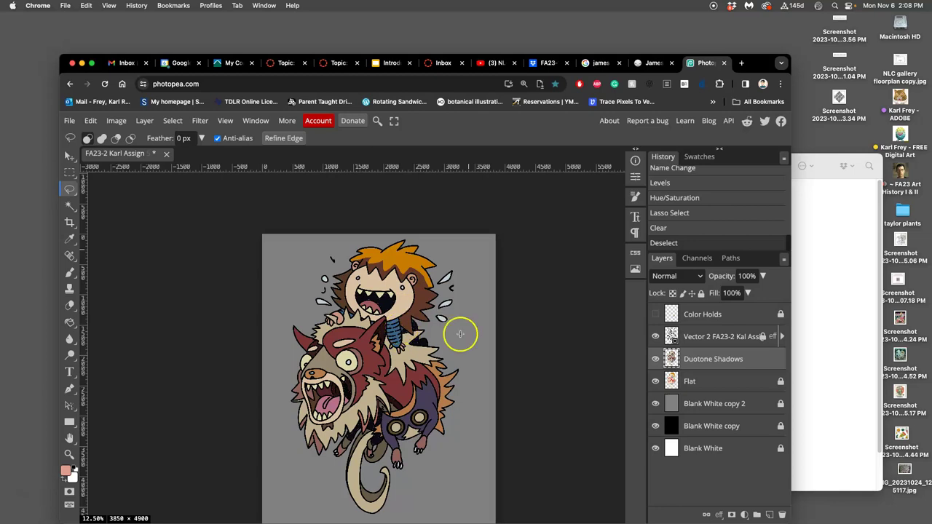
Hide and restore the grey and black backdrop layers, then select Duotone Shadows
click(655, 404)
click(655, 425)
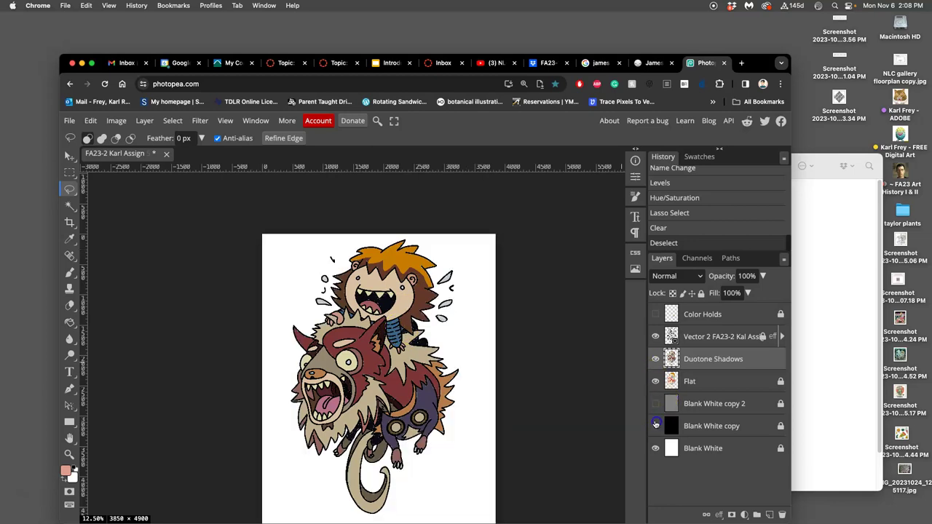
click(655, 425)
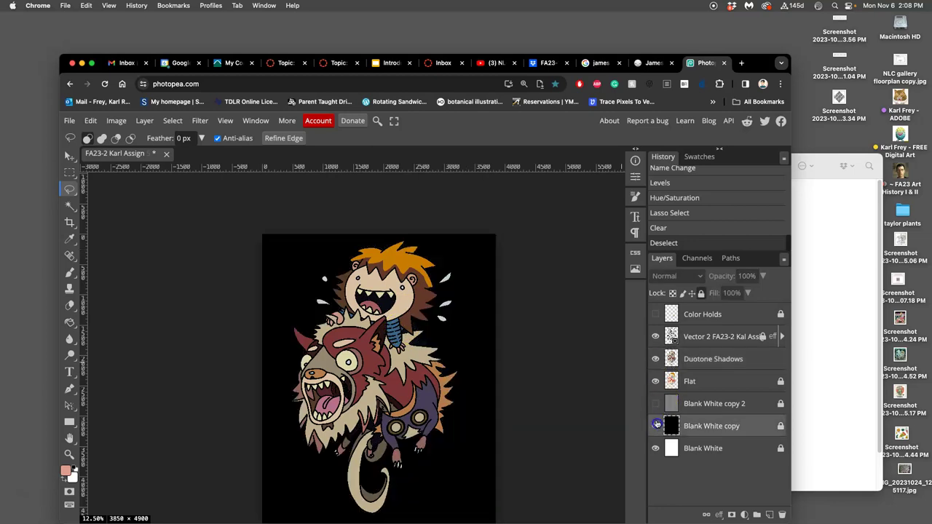
click(655, 403)
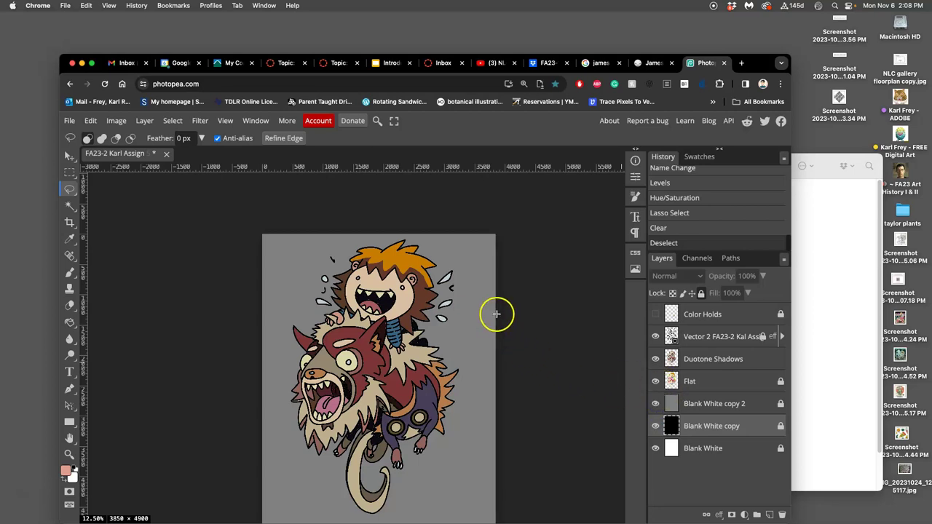
click(740, 360)
Hide Duotone Shadows and duplicate the Flat layer as 'Duotone Highlights'
click(725, 391)
click(655, 358)
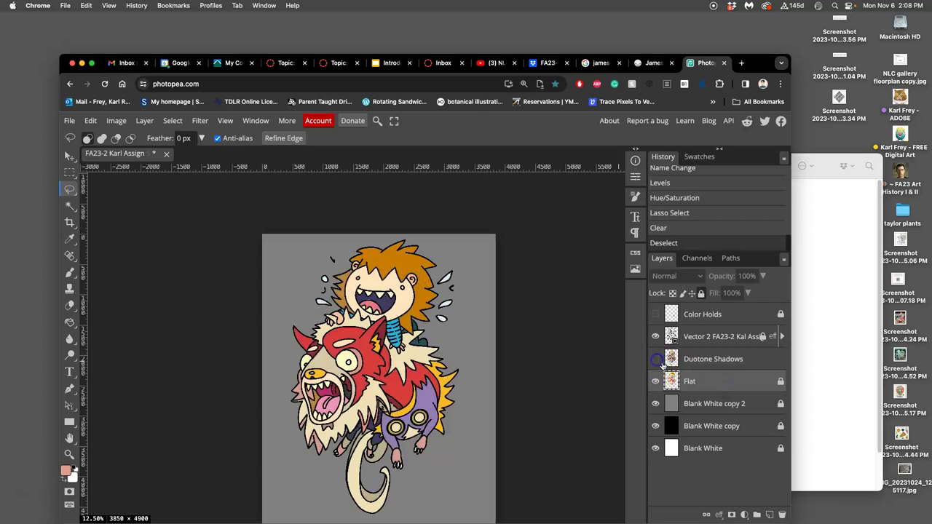
click(706, 380)
key(super+j)
double_click(700, 382)
text(Du)
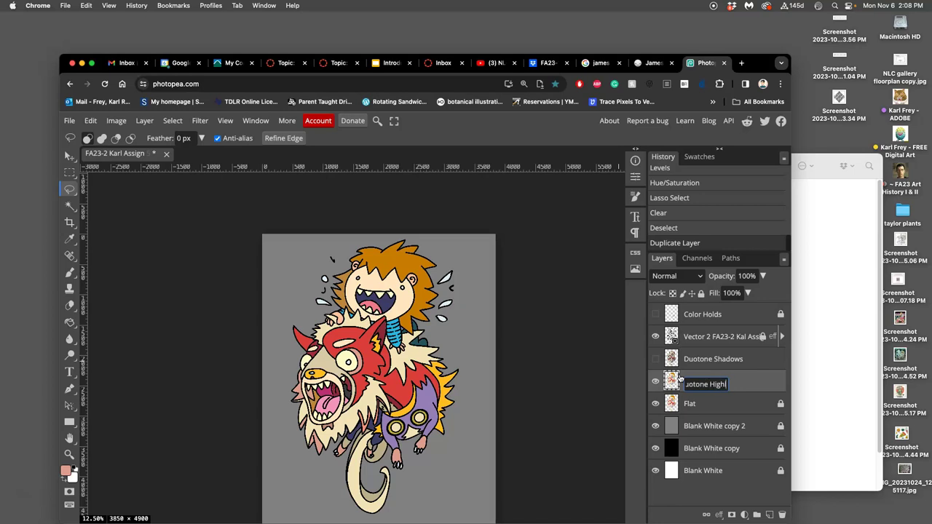
key(Return)
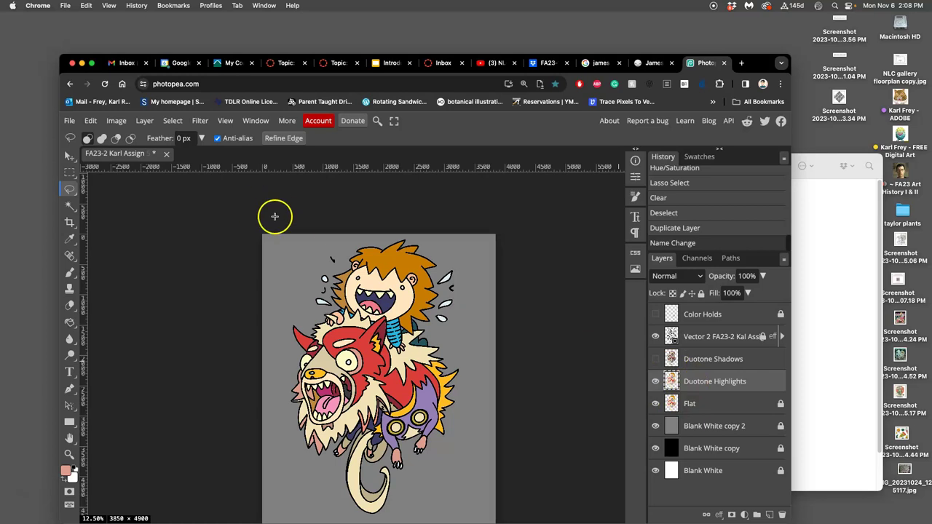
Brighten Duotone Highlights with Levels, setting the midtones to 2.21
click(118, 121)
mouse_move(204, 160)
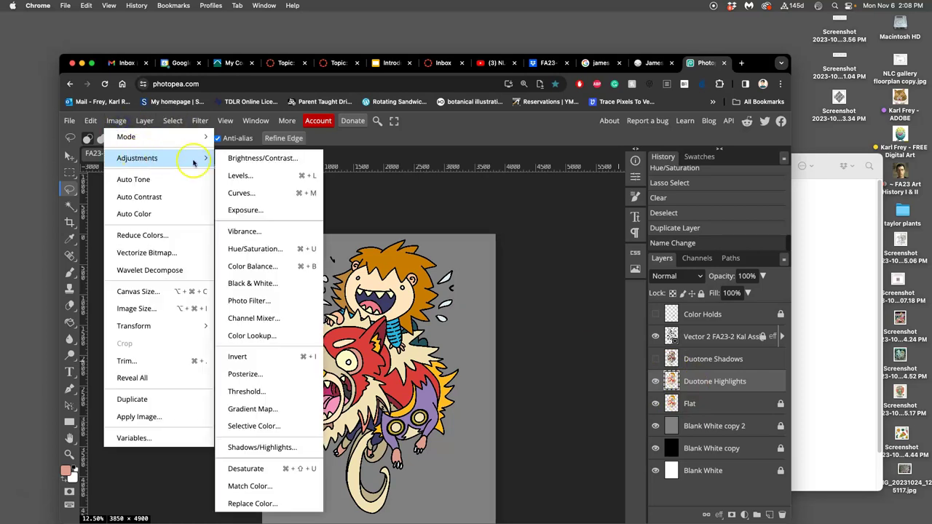
click(248, 179)
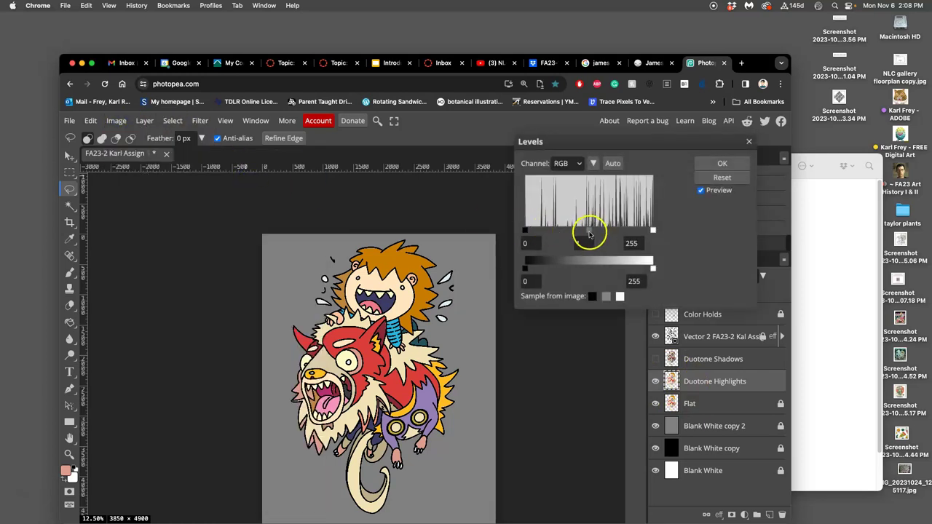
drag(590, 233, 564, 233)
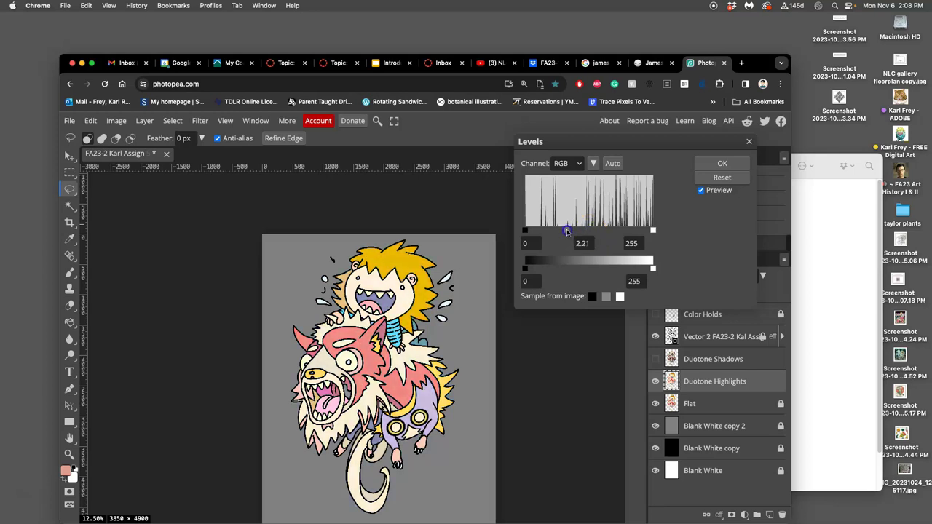
click(721, 163)
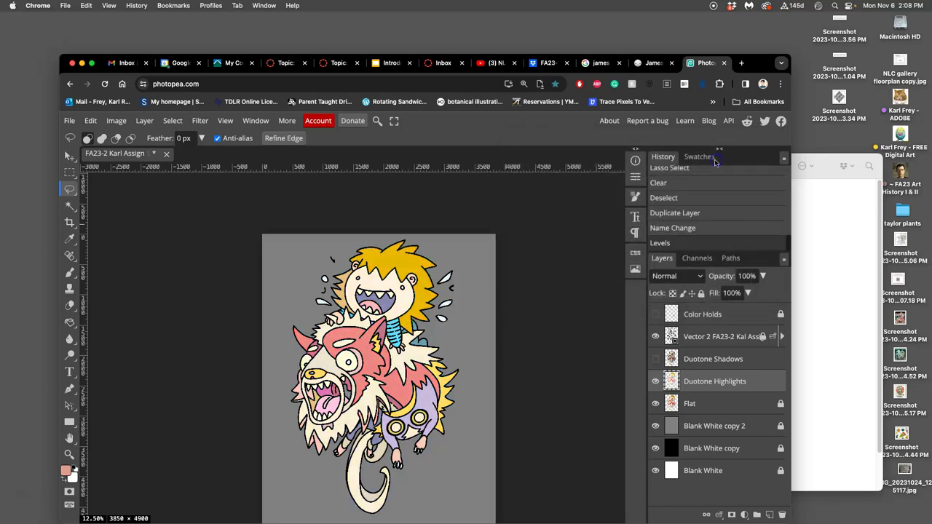
Desaturate Duotone Highlights to -27 with Hue/Saturation and compare it on and off
click(120, 121)
mouse_move(182, 158)
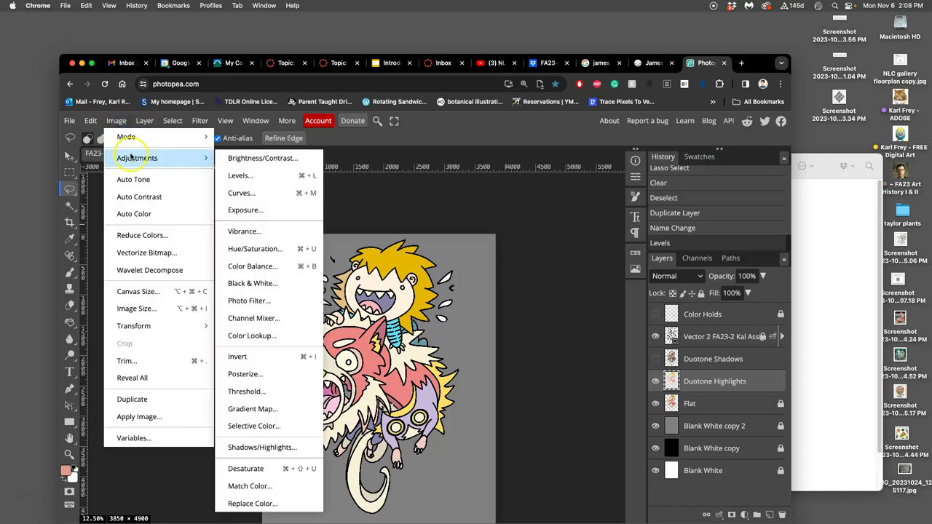
click(255, 248)
drag(233, 277, 227, 279)
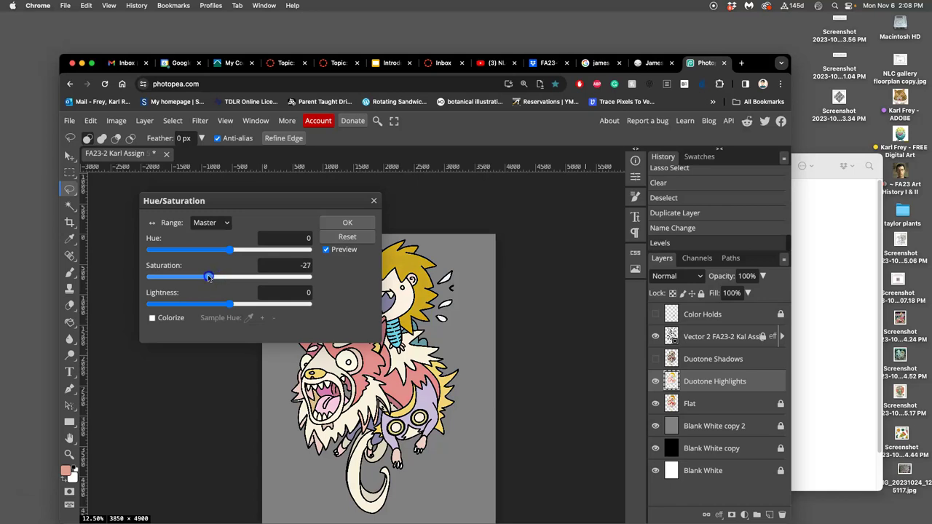
click(347, 222)
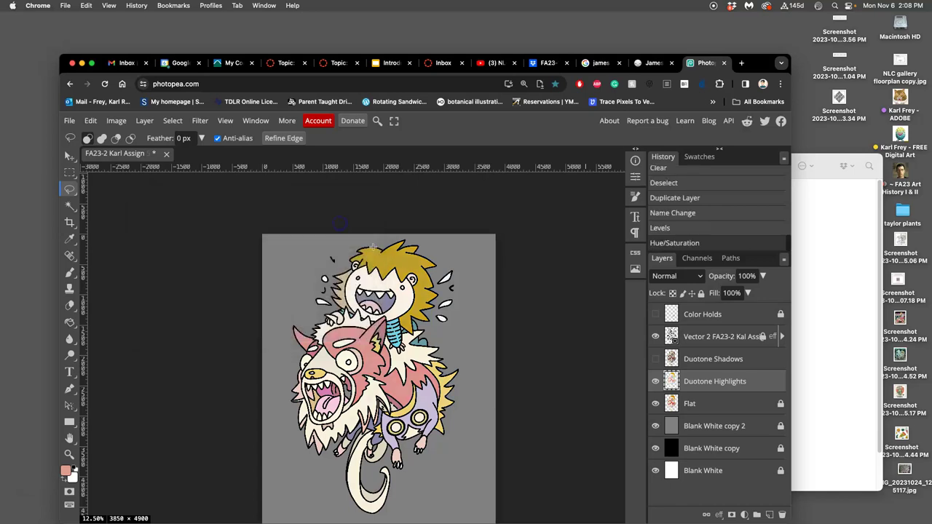
click(656, 381)
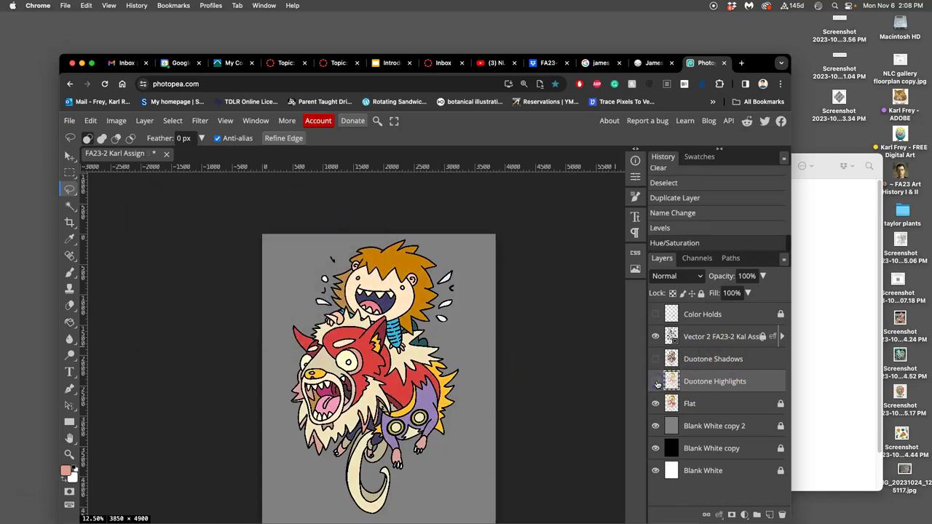
click(655, 382)
Delete a lassoed jagged patch of the boy's hair from Duotone Highlights, then deselect
click(656, 382)
click(655, 382)
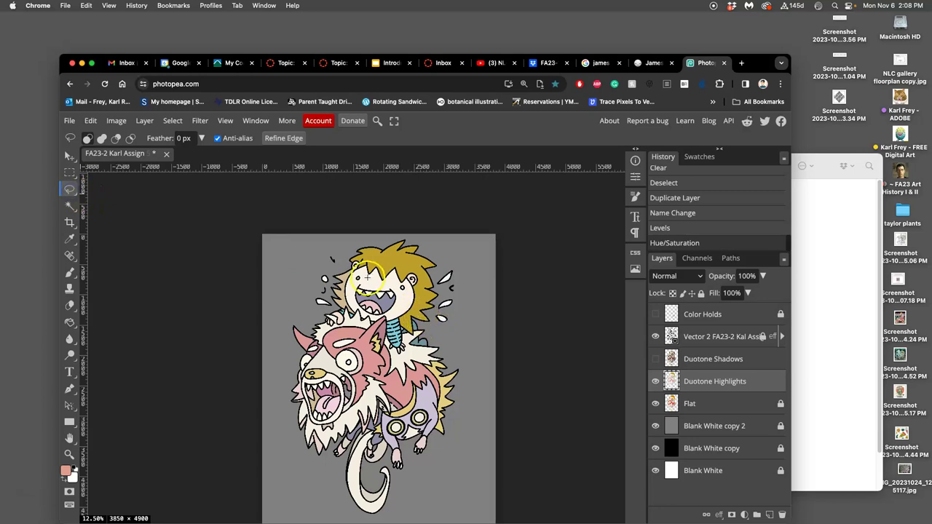
scroll(367, 277, up, 3)
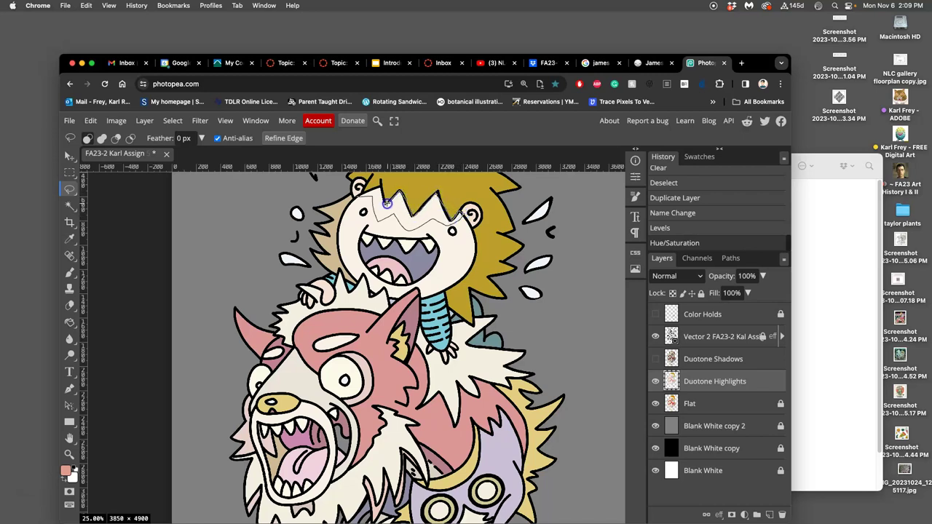
drag(358, 191, 358, 192)
key(Delete)
key(super+d)
scroll(582, 270, up, 2)
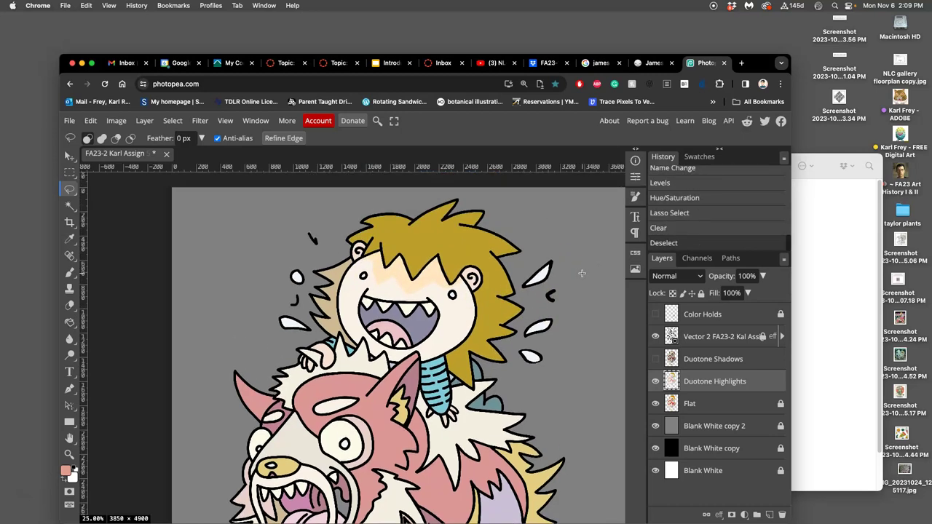
Show and select Duotone Shadows, try clearing part of the hair, then undo it
click(655, 359)
click(690, 358)
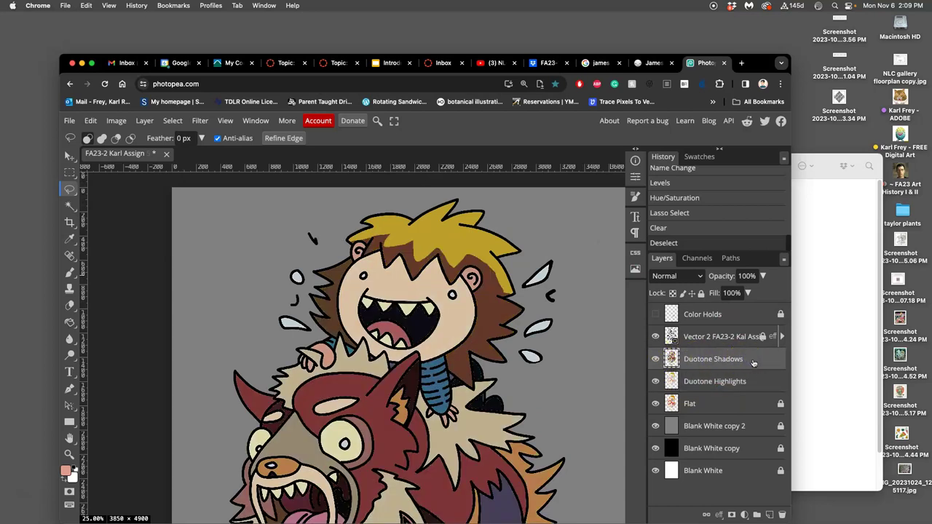
mouse_move(738, 361)
mouse_down()
mouse_move(723, 359)
mouse_move(753, 361)
mouse_up()
drag(348, 256, 328, 265)
drag(347, 250, 339, 252)
key(Delete)
click(322, 250)
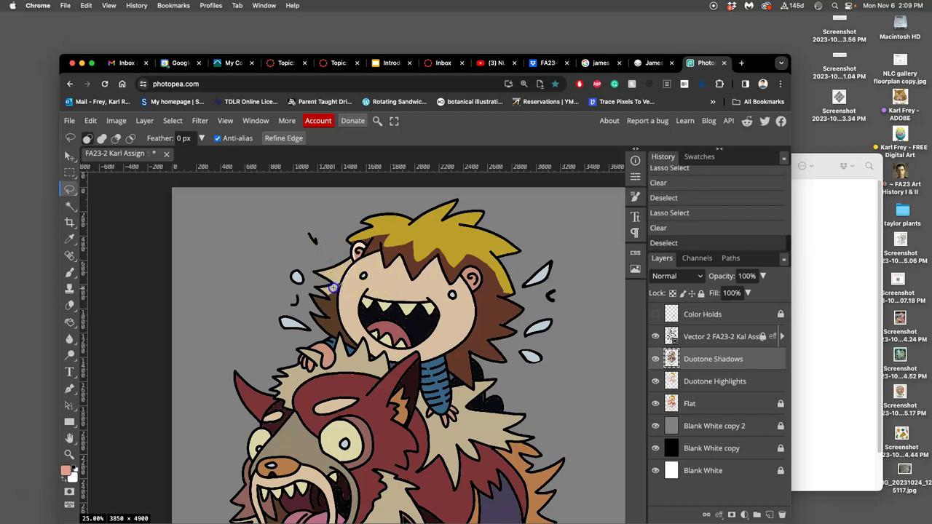
key(super+z)
click(348, 268)
key(super+z)
key(super+z)
key(super+z)
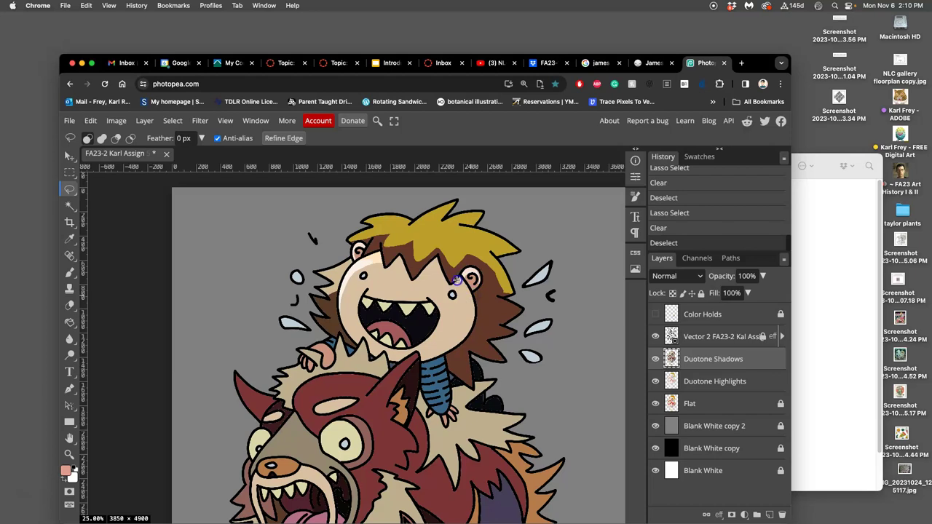
Lasso the cheek shading beside the ear and delete it from Duotone Shadows
drag(458, 281, 462, 307)
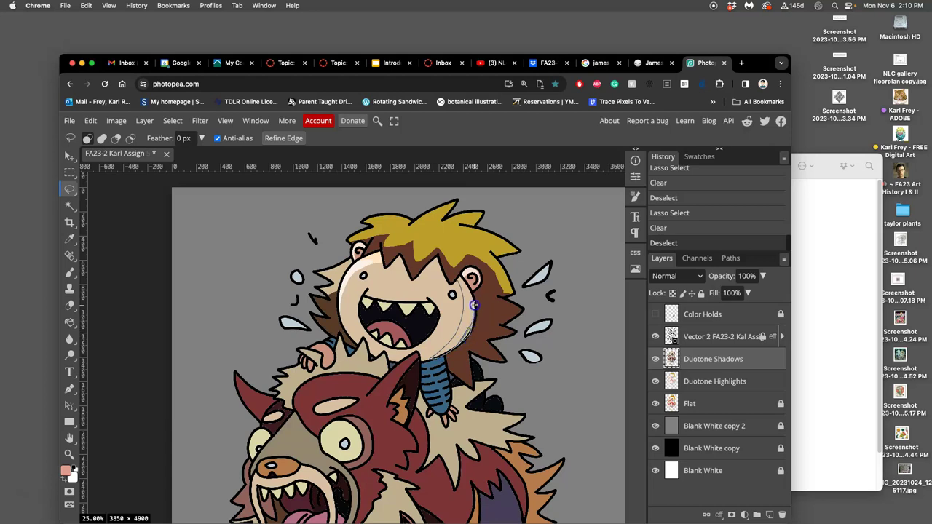
drag(458, 278, 458, 279)
key(Delete)
mouse_move(481, 335)
mouse_down()
mouse_move(484, 352)
mouse_move(459, 358)
mouse_up()
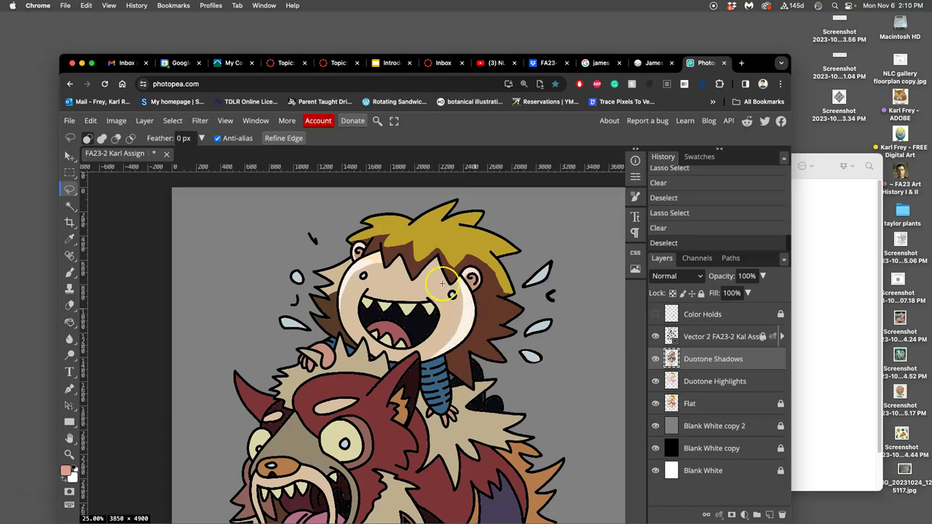
Clear lassoed shadow strips along the right, top and left edges of the boy's hair
scroll(411, 295, down, 2)
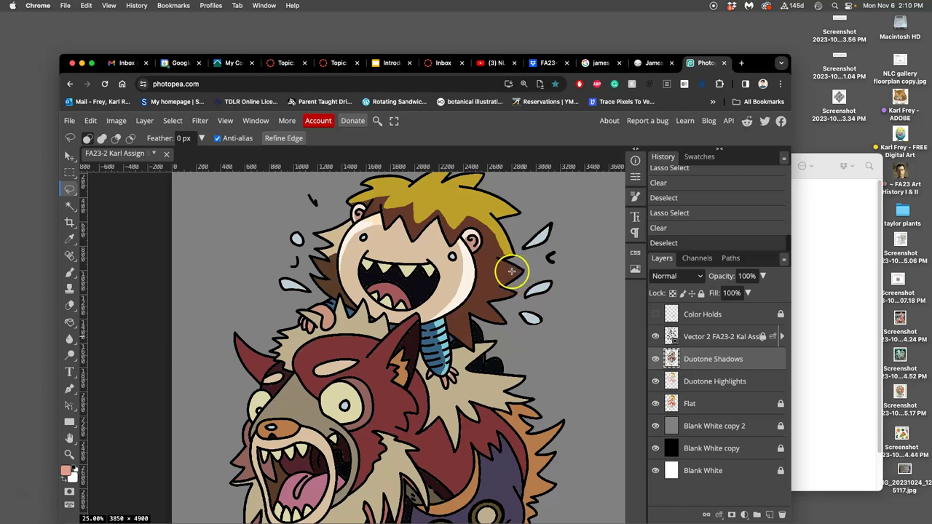
drag(498, 259, 513, 271)
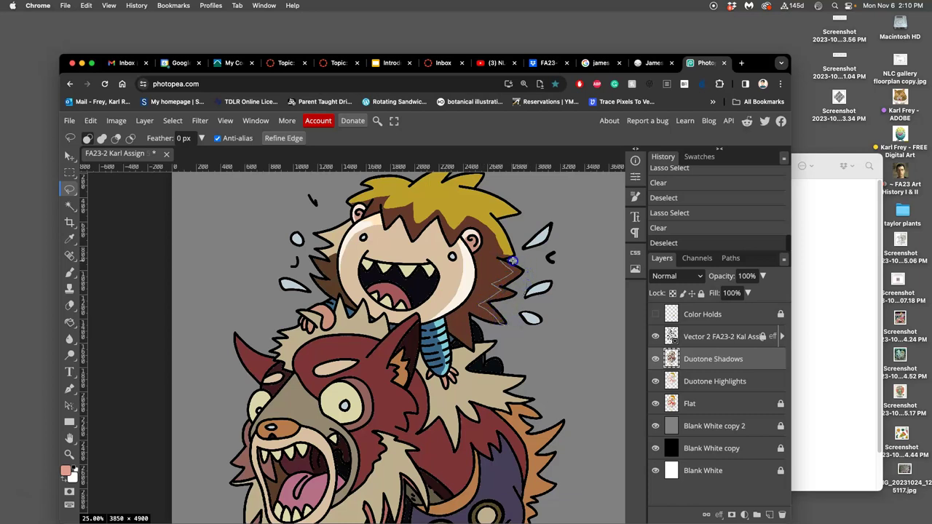
drag(512, 260, 503, 280)
key(Delete)
key(super+d)
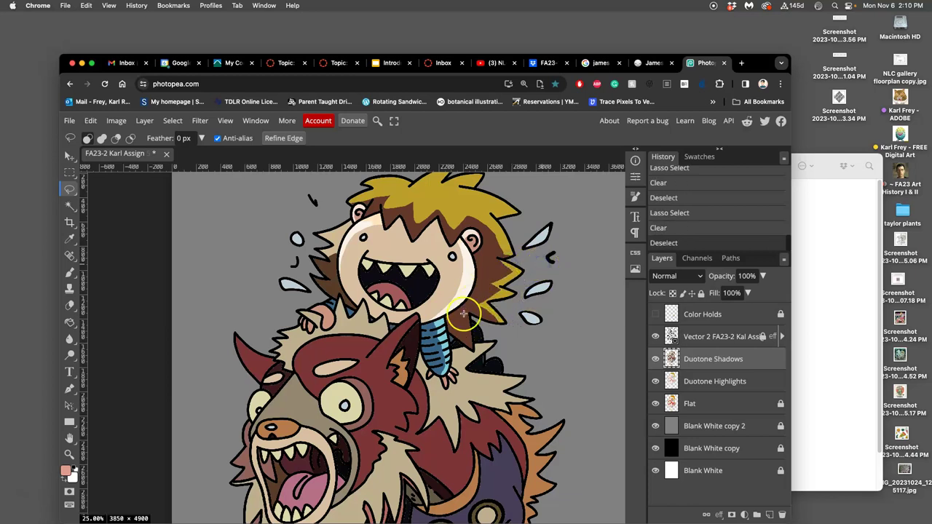
drag(472, 218, 475, 221)
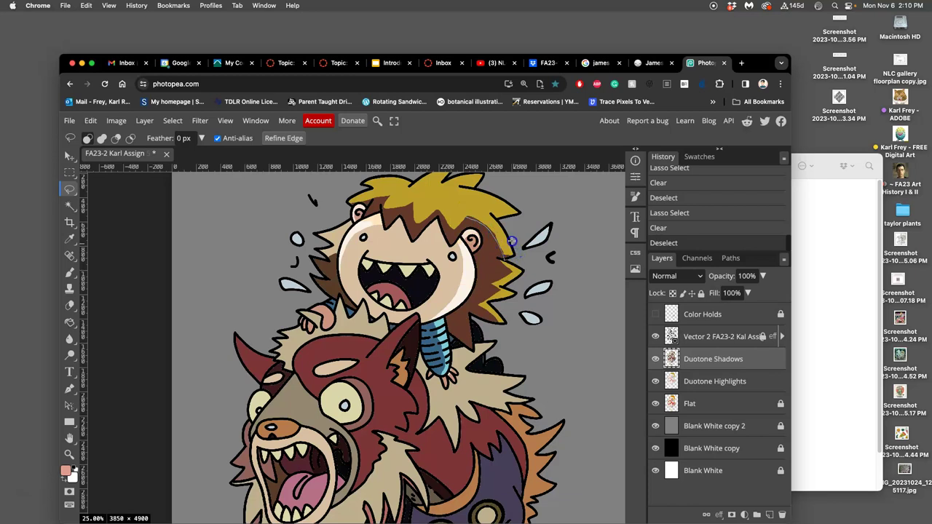
drag(465, 208, 466, 208)
key(Delete)
key(super+d)
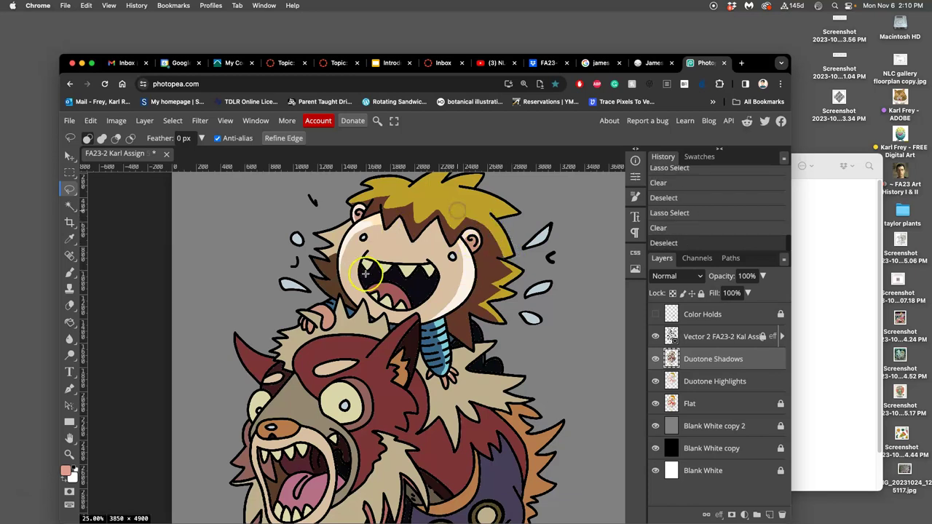
scroll(335, 279, down, 1)
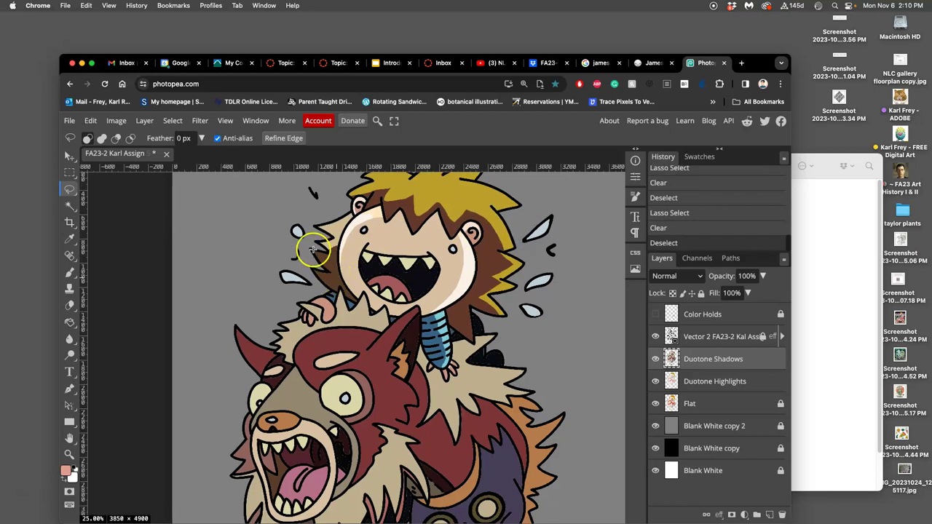
mouse_move(310, 249)
mouse_down()
mouse_move(323, 259)
mouse_move(317, 249)
mouse_up()
key(Delete)
key(ctrl+d)
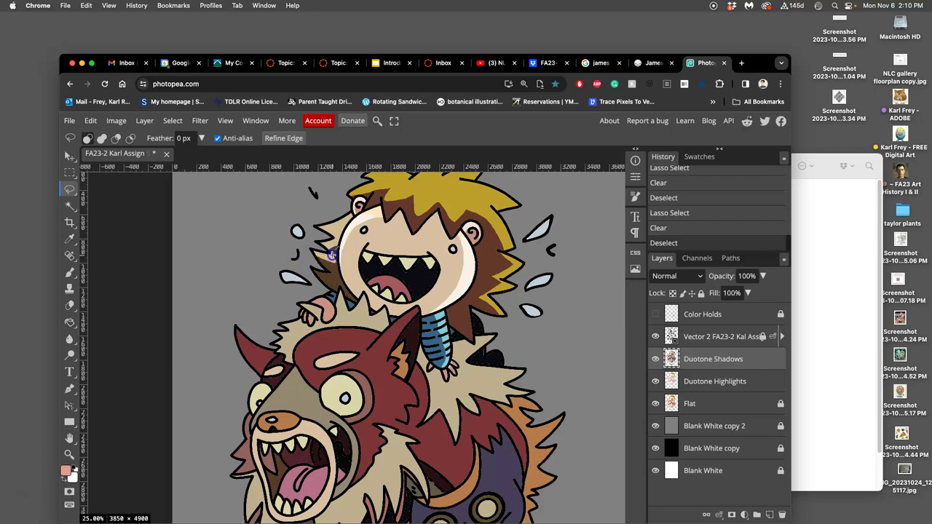
Clear the shadow inside the mouth, redoing the cut and removing a small extra area
drag(335, 242, 319, 248)
scroll(331, 278, up, 2)
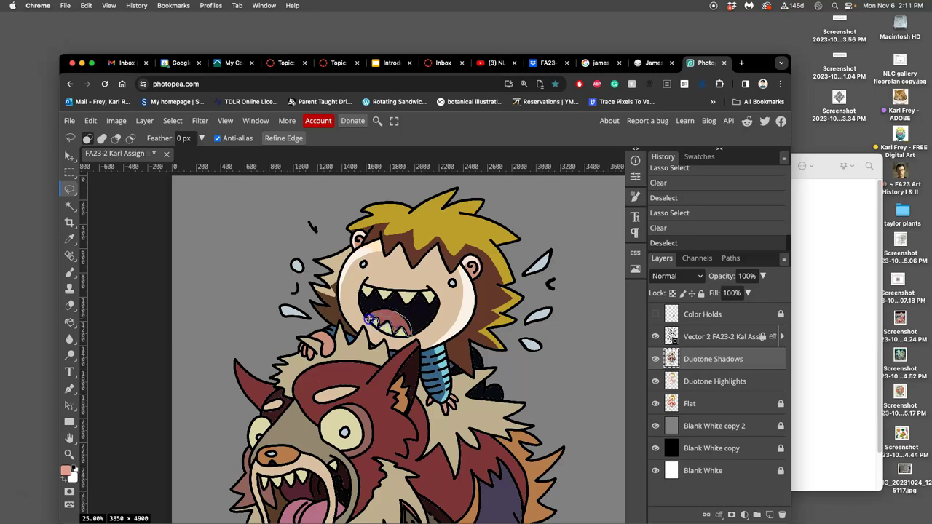
mouse_move(370, 319)
mouse_down()
mouse_move(393, 333)
mouse_move(418, 299)
mouse_up()
key(Delete)
click(449, 349)
scroll(426, 355, down, 3)
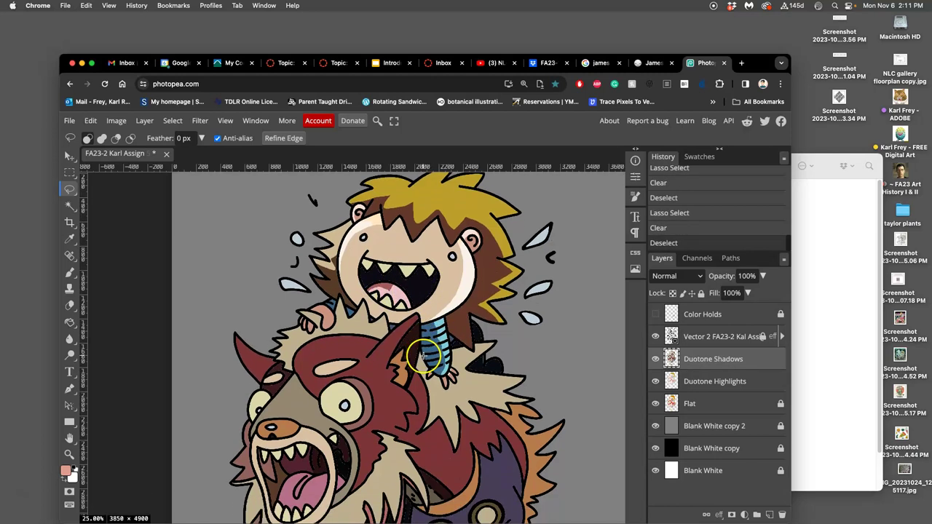
key(ctrl+z)
key(ctrl+z)
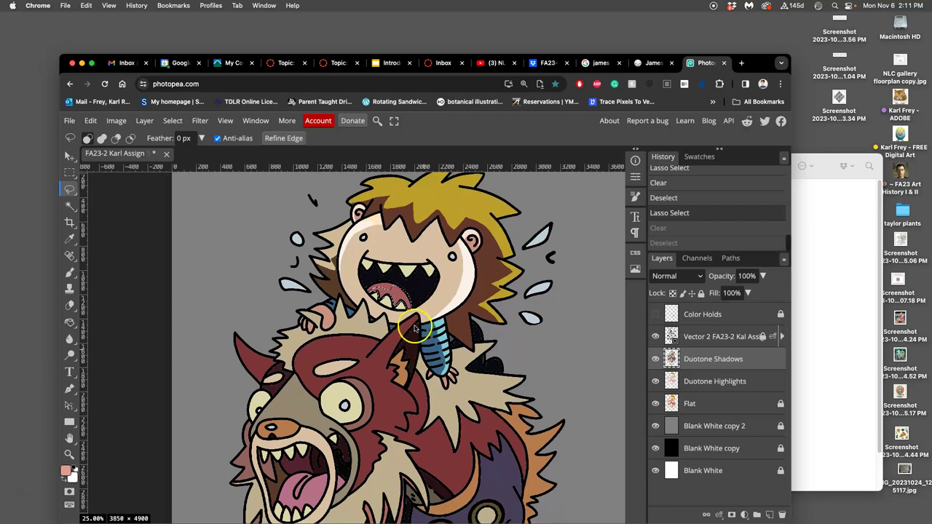
drag(411, 320, 372, 290)
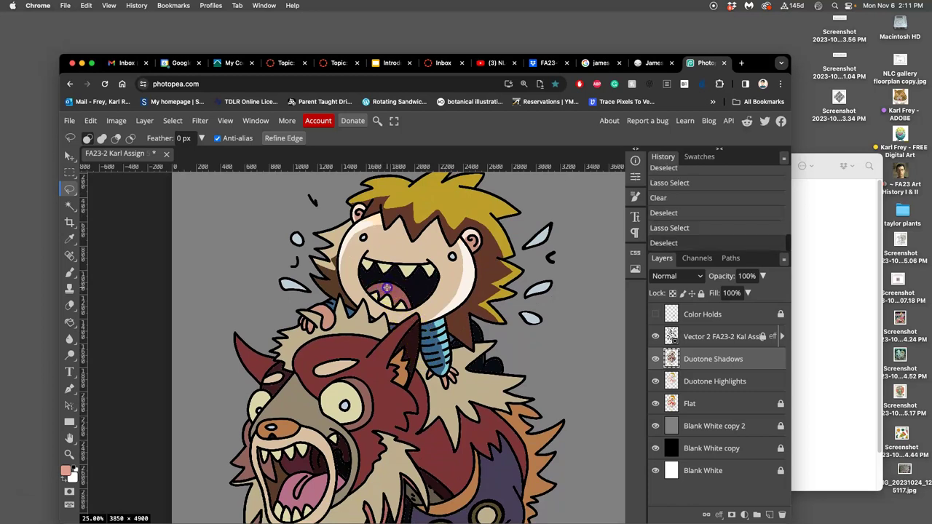
click(388, 289)
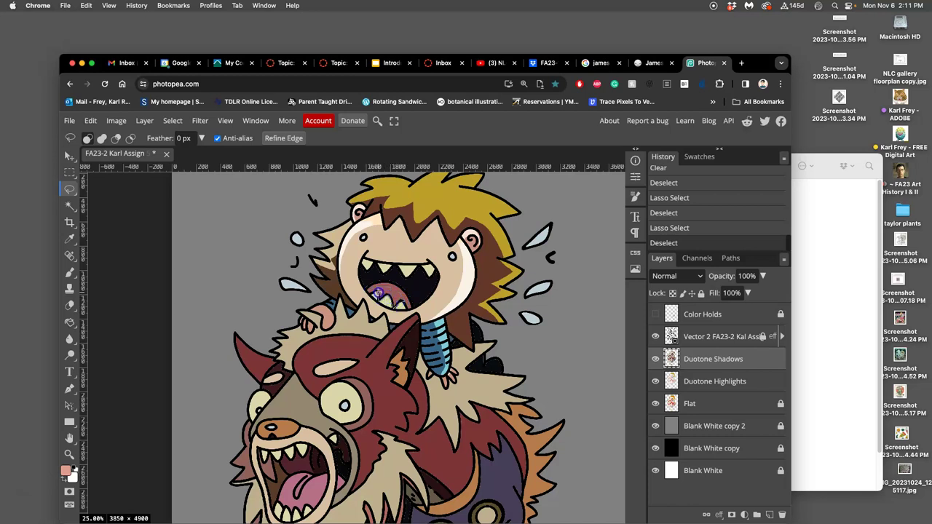
drag(367, 292, 369, 292)
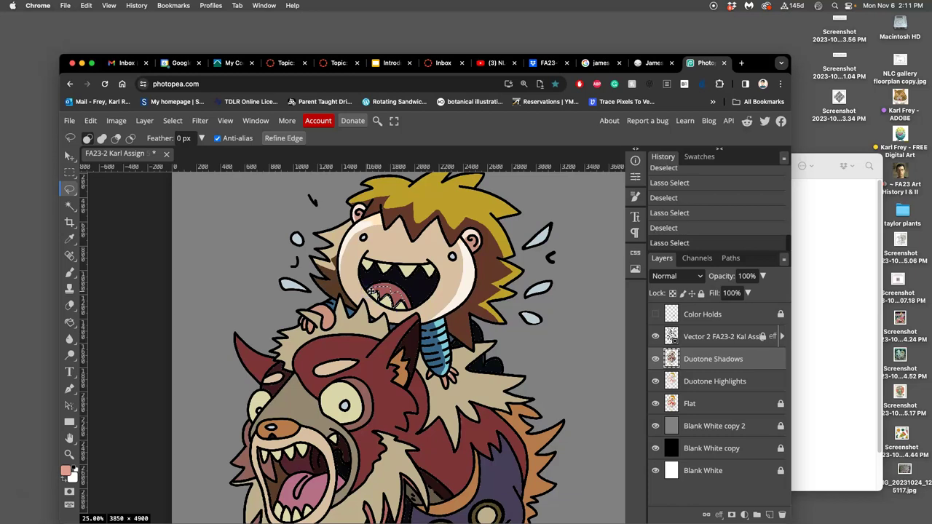
key(Delete)
click(372, 291)
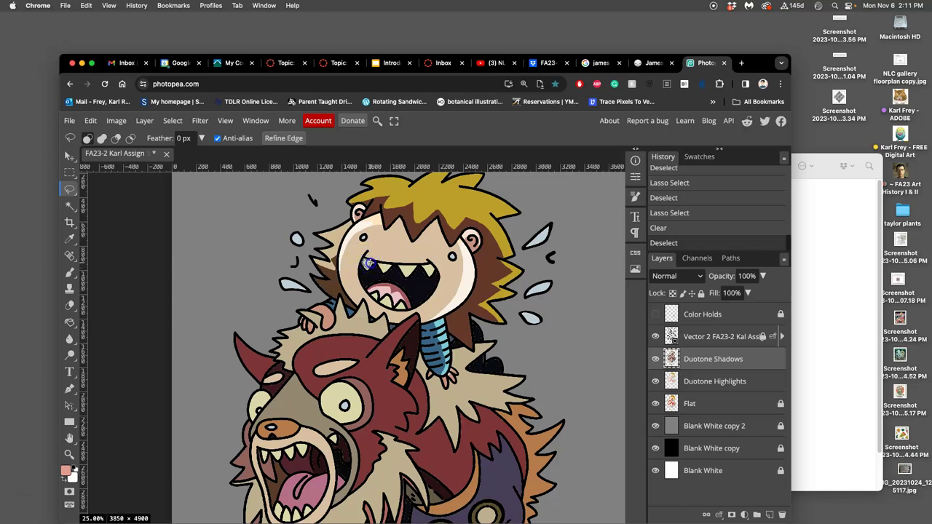
Cut the shadow away from another mouth area and two upper teeth
drag(369, 263, 373, 267)
key(Delete)
click(383, 268)
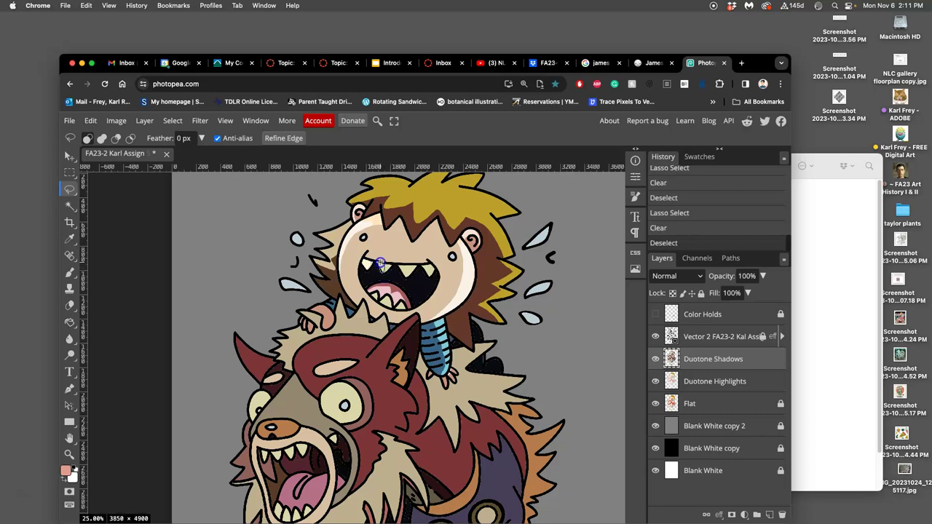
drag(383, 262, 400, 265)
key(Delete)
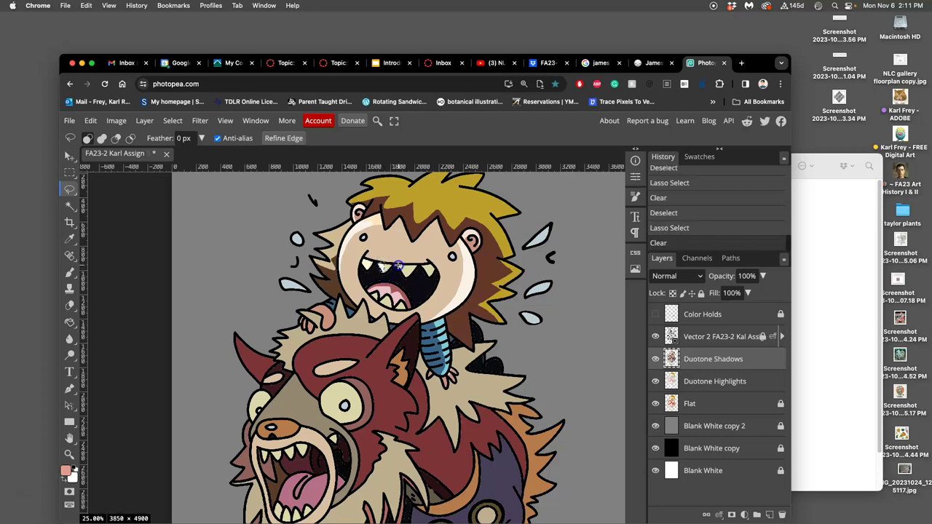
drag(405, 265, 408, 264)
key(Delete)
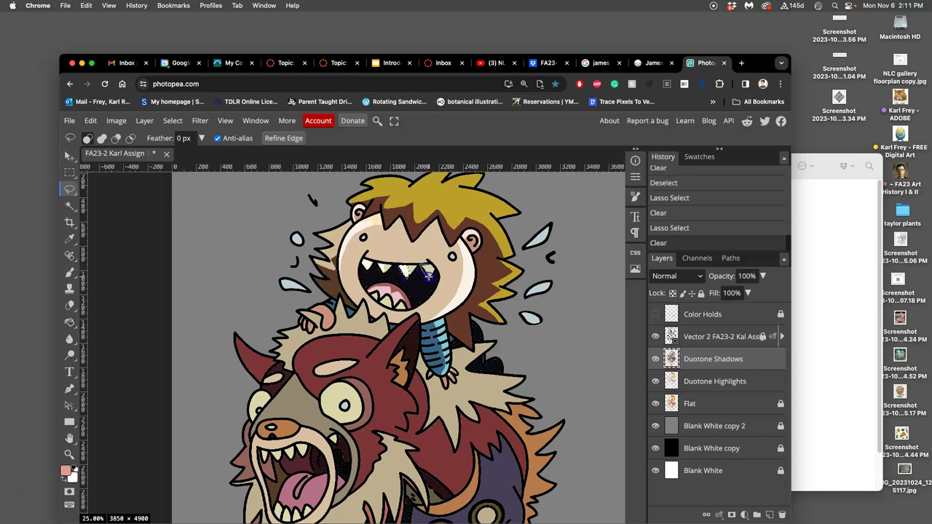
click(429, 269)
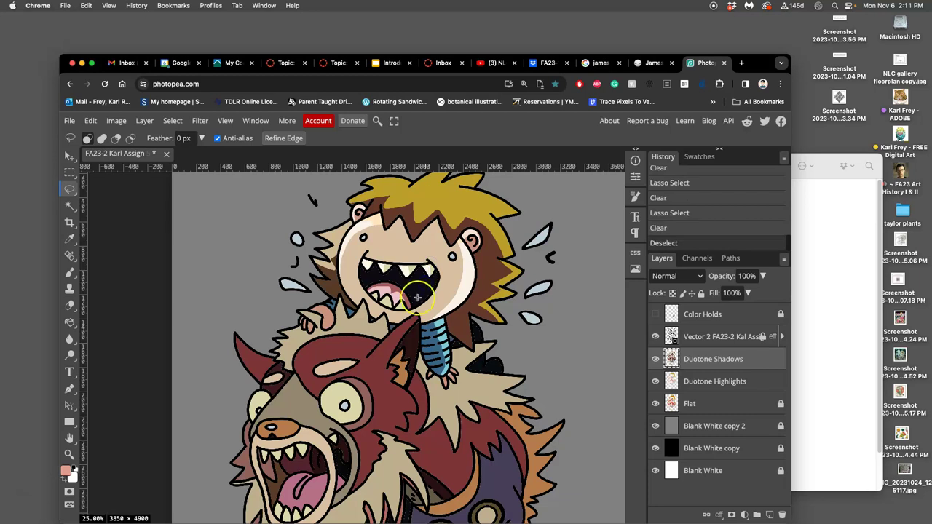
Clear the shadow from a tongue patch and the neighbouring lower tooth
scroll(416, 299, up, 1)
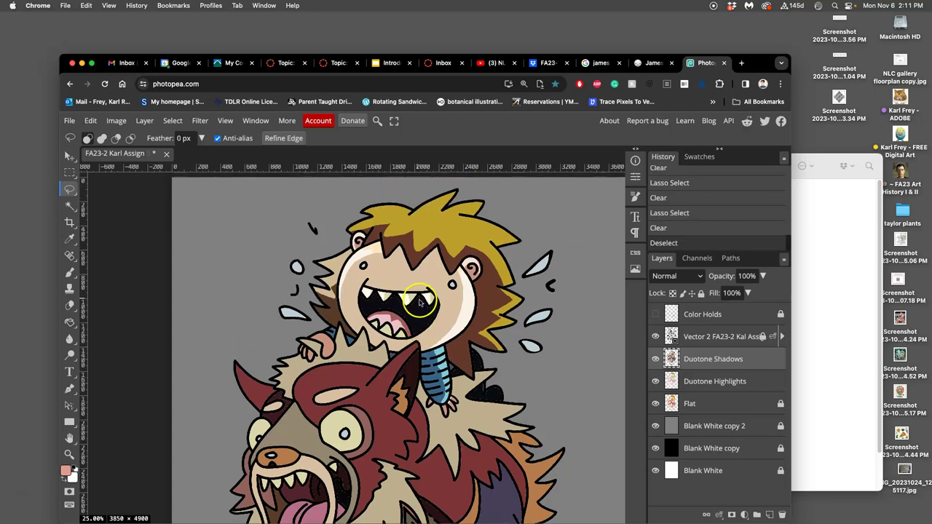
key(super+z)
key(super+z)
key(super+z)
key(super+z)
key(super+z)
key(super+z)
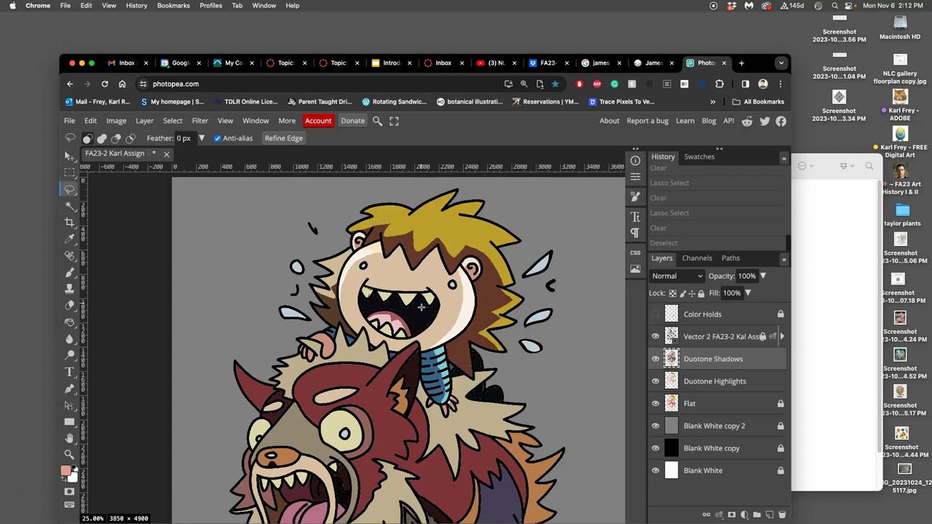
click(421, 306)
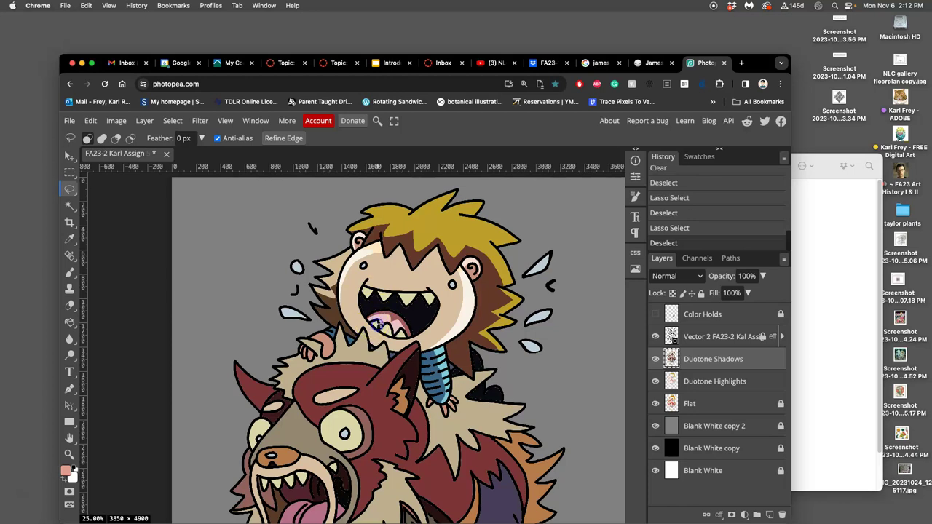
scroll(374, 325, up, 3)
click(414, 302)
mouse_move(413, 302)
mouse_down()
mouse_move(393, 283)
mouse_move(402, 292)
mouse_move(419, 283)
mouse_move(412, 289)
mouse_move(427, 300)
mouse_move(422, 312)
mouse_move(455, 306)
mouse_move(444, 288)
mouse_move(431, 297)
mouse_up()
key(Delete)
key(Delete)
mouse_move(466, 325)
mouse_down()
mouse_move(489, 320)
mouse_move(495, 309)
mouse_move(483, 306)
mouse_up()
key(Delete)
click(470, 305)
Clear lassoed shadow areas around the beast's eyes on Duotone Shadows
scroll(450, 306, up, 1)
scroll(449, 305, down, 5)
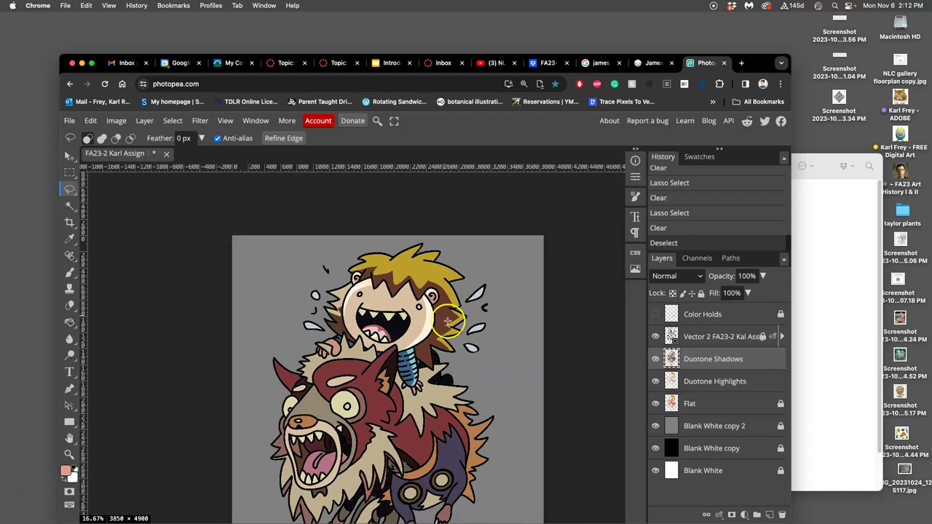
scroll(346, 335, down, 2)
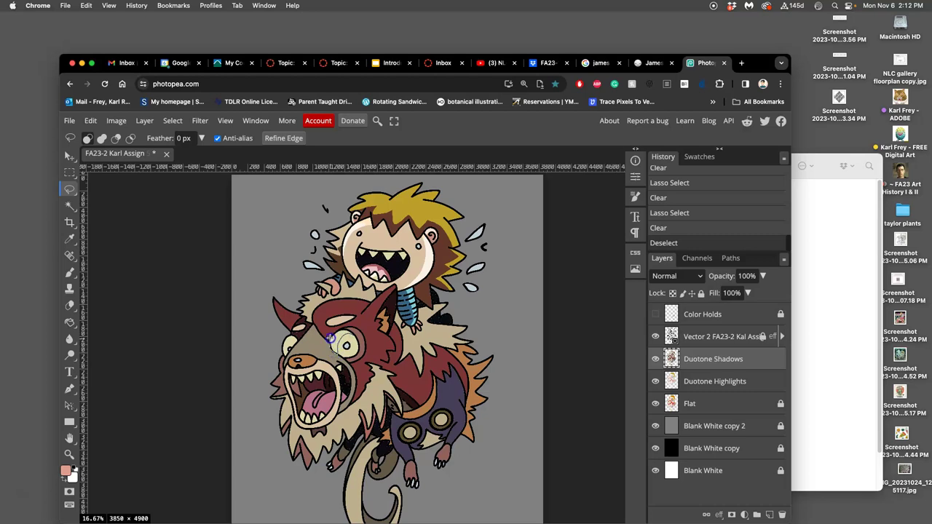
drag(350, 333, 348, 336)
key(Delete)
key(ctrl+d)
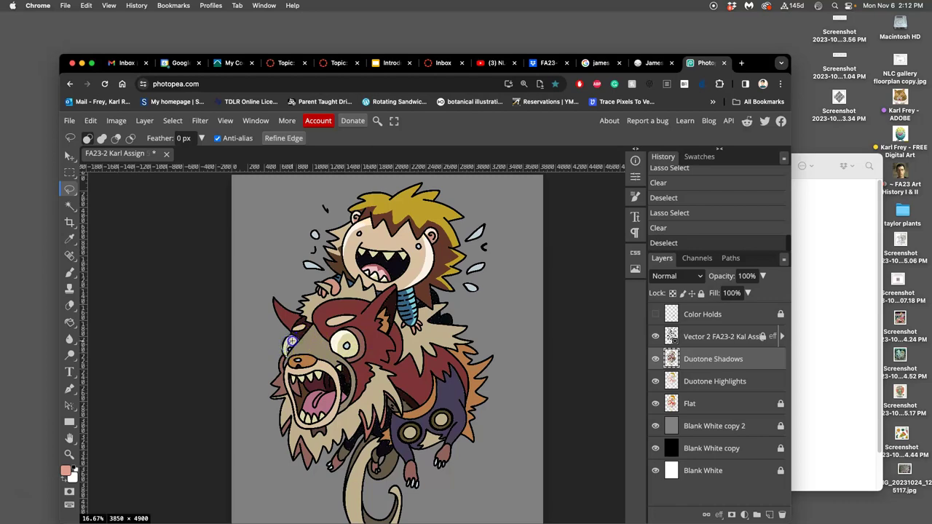
drag(296, 342, 295, 340)
key(Delete)
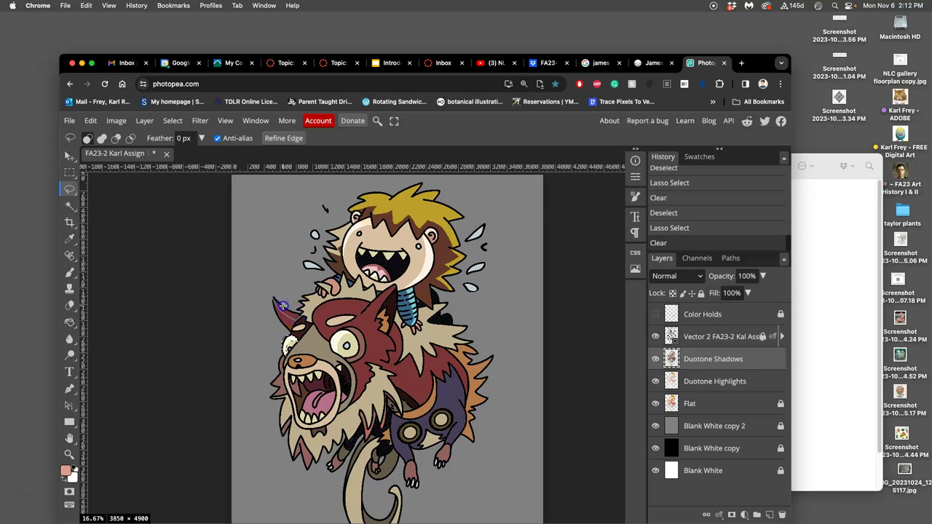
Clear the shadow from the beast's ear tip and forehead, then deselect
drag(295, 311, 295, 310)
key(Delete)
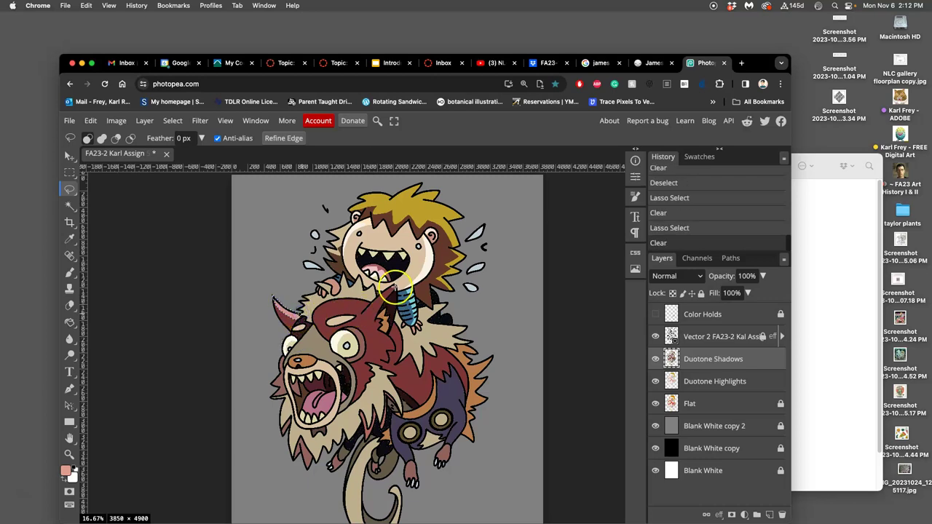
click(367, 302)
mouse_move(318, 328)
mouse_down()
mouse_move(324, 313)
mouse_move(351, 309)
mouse_move(355, 299)
mouse_move(322, 302)
mouse_move(318, 328)
mouse_up()
key(Delete)
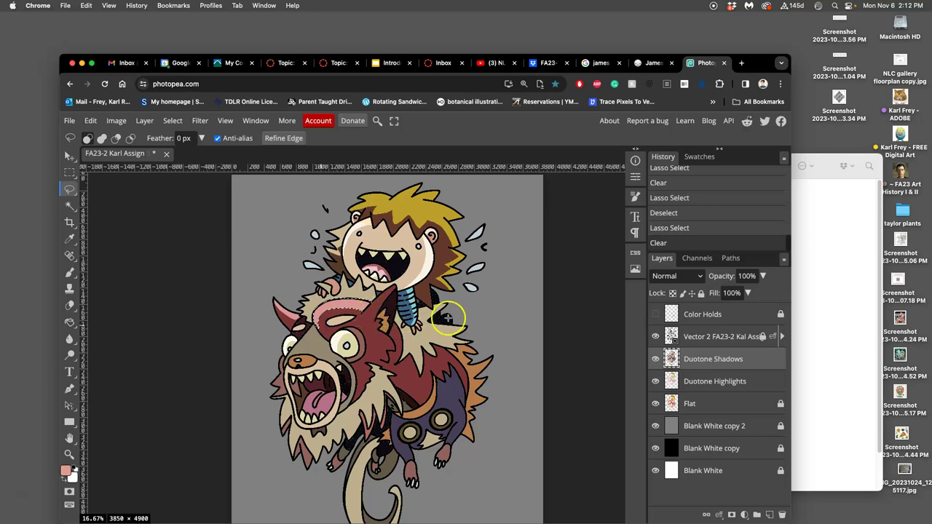
key(ctrl+d)
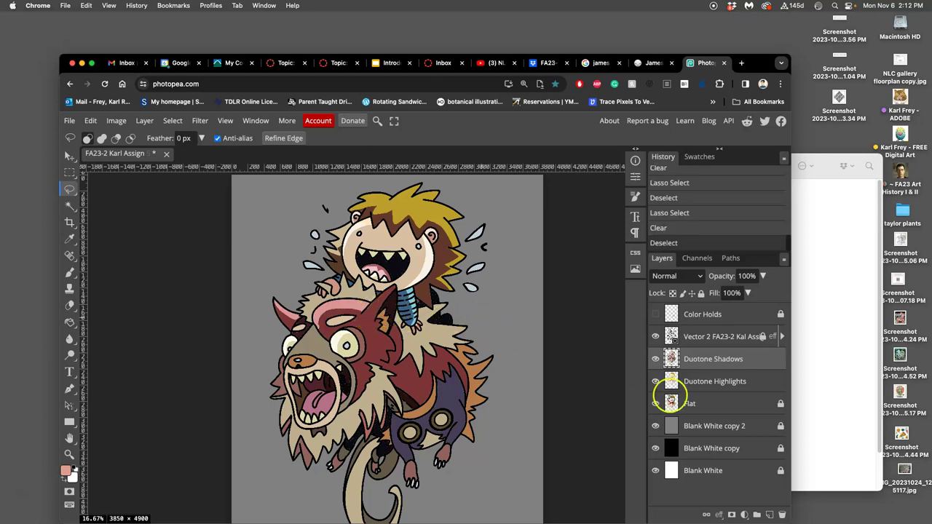
click(655, 403)
click(655, 404)
click(655, 381)
click(655, 381)
click(655, 381)
click(655, 383)
click(655, 383)
click(655, 383)
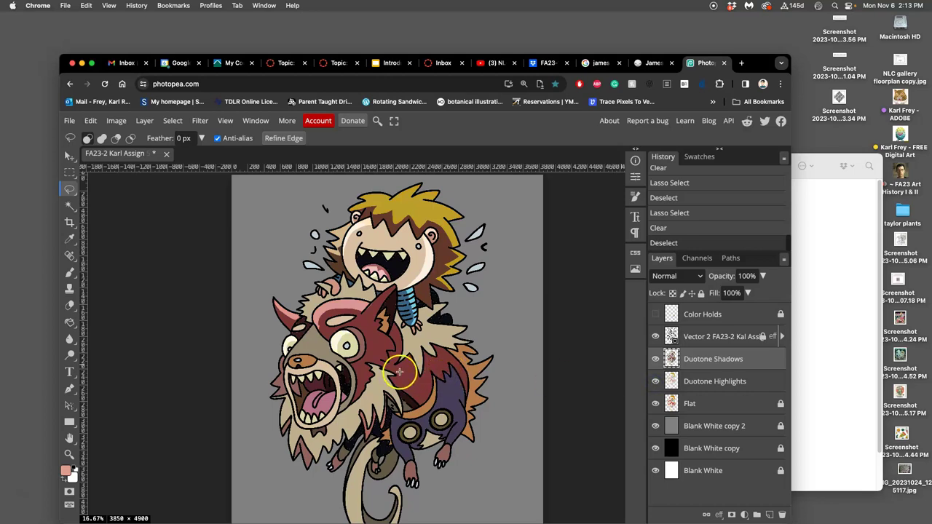
click(655, 359)
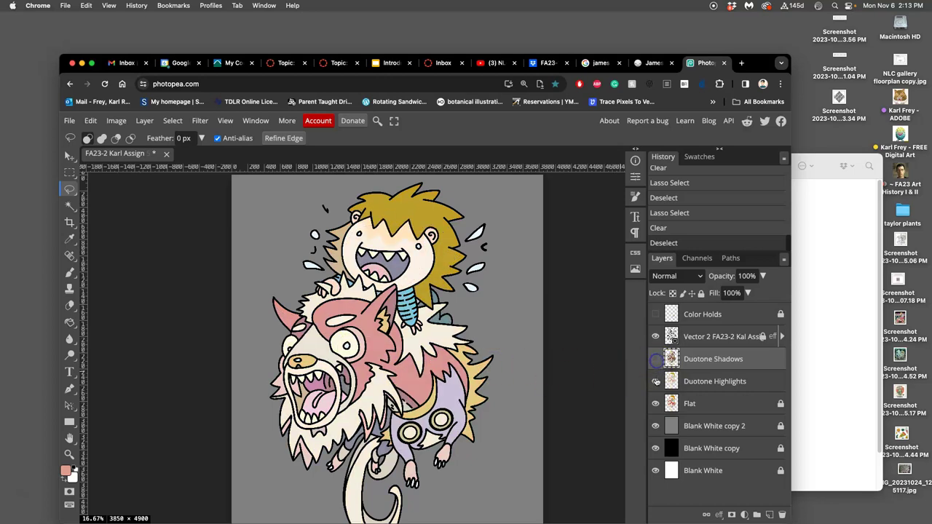
click(655, 382)
click(655, 383)
click(656, 382)
click(656, 383)
click(656, 383)
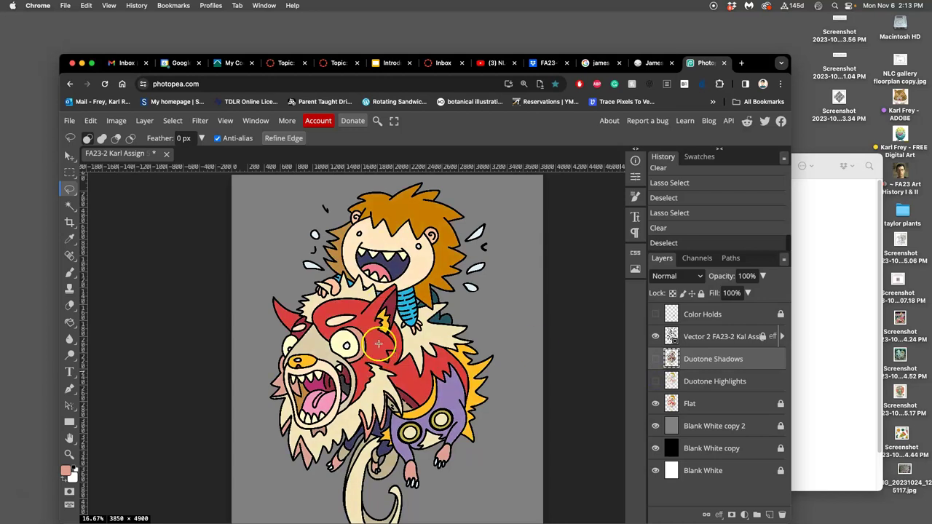
click(655, 381)
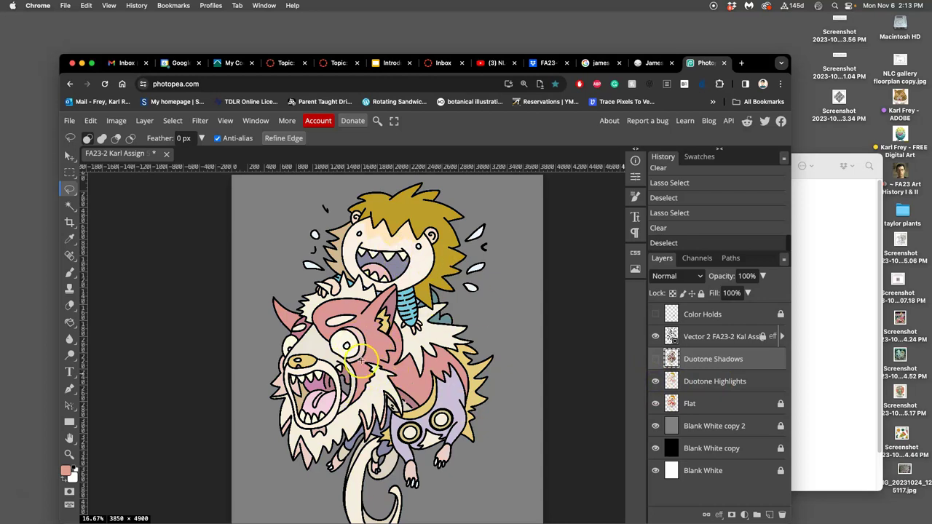
click(655, 358)
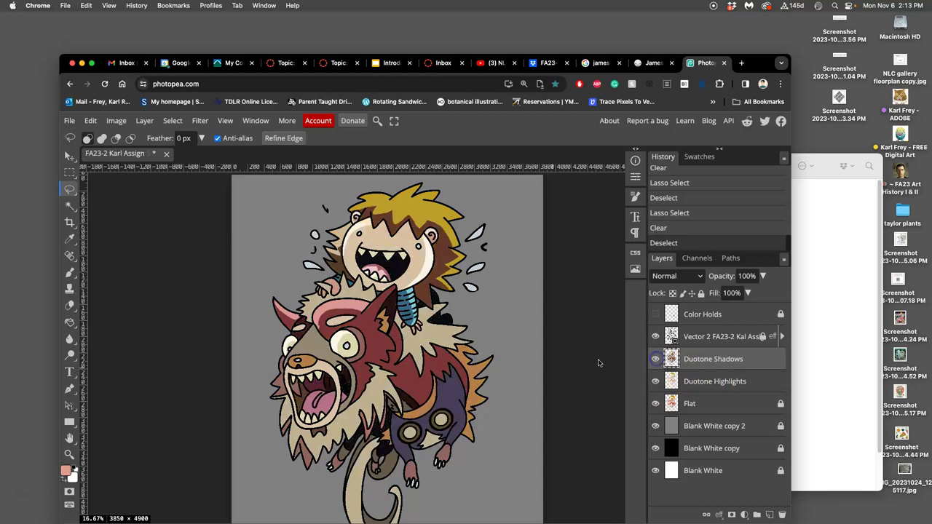
scroll(437, 324, right, 1)
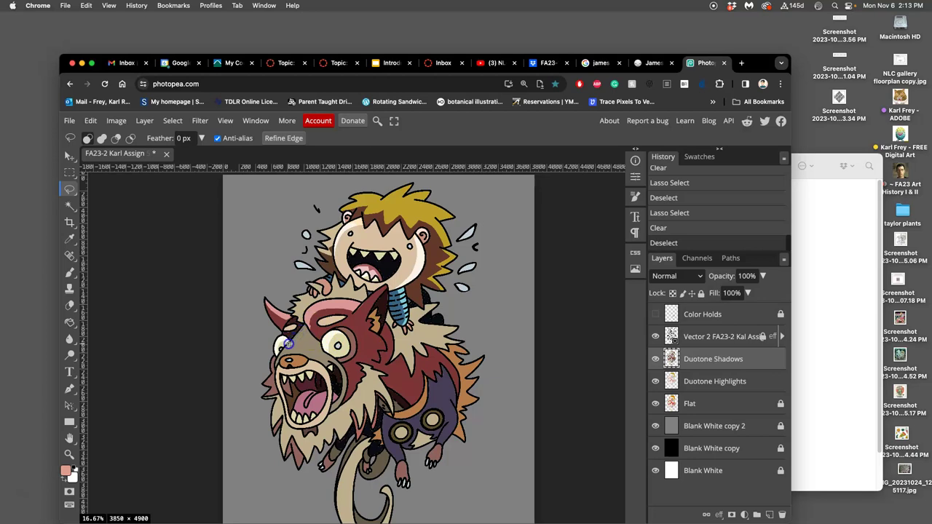
Lasso a highlight down the monster's snout and clear it from the Duotone Shadows layer
click(288, 344)
click(289, 343)
scroll(288, 344, up, 2)
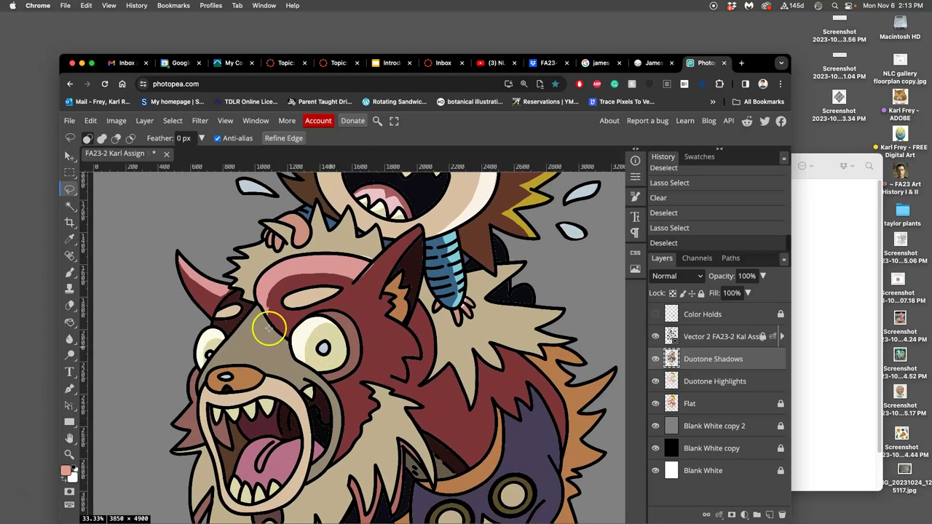
mouse_move(262, 334)
mouse_down()
mouse_move(282, 369)
mouse_move(219, 366)
mouse_up()
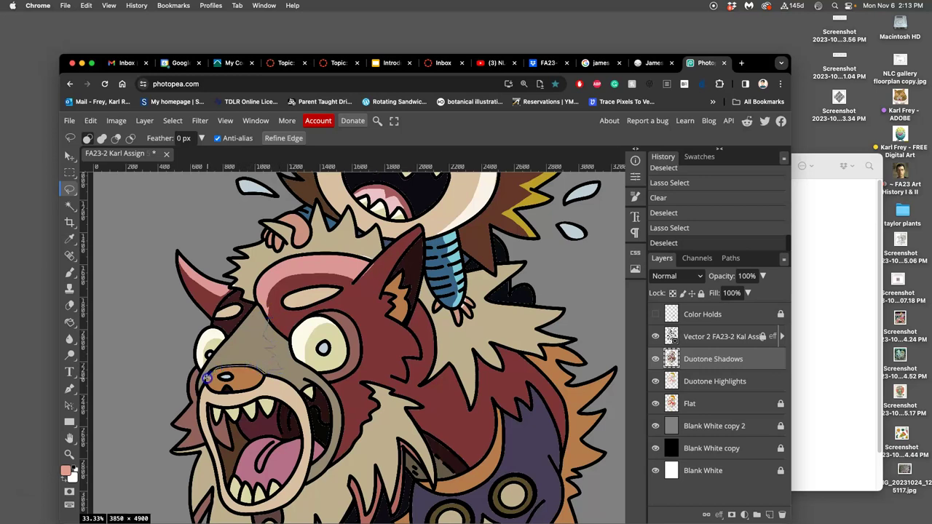
mouse_move(205, 377)
mouse_down()
mouse_move(246, 314)
mouse_move(268, 318)
mouse_up()
key(BackSpace)
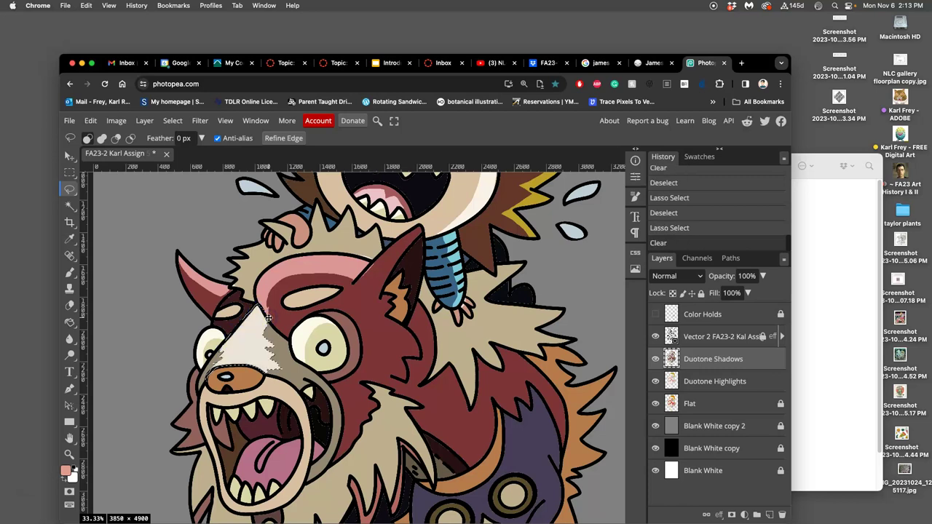
key(super+d)
Cut a highlight shape out of the shadows on the tongue
scroll(338, 378, down, 5)
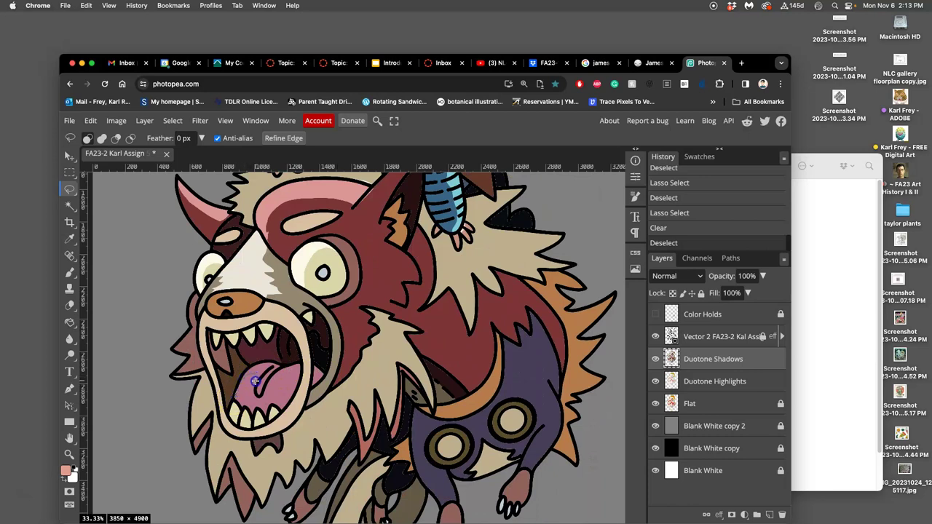
mouse_move(254, 381)
mouse_down()
mouse_move(256, 397)
mouse_move(278, 377)
mouse_move(298, 378)
mouse_move(267, 416)
mouse_move(234, 404)
mouse_up()
key(Delete)
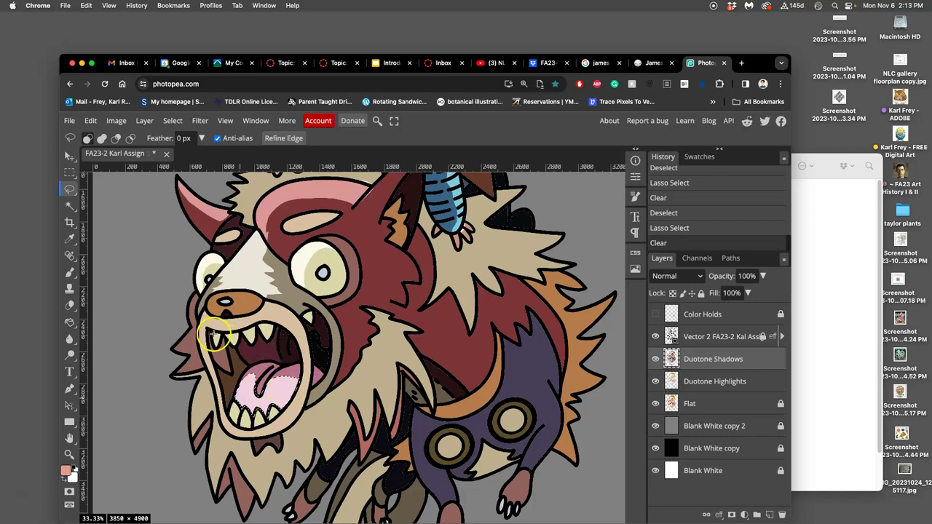
drag(214, 335, 217, 335)
click(217, 334)
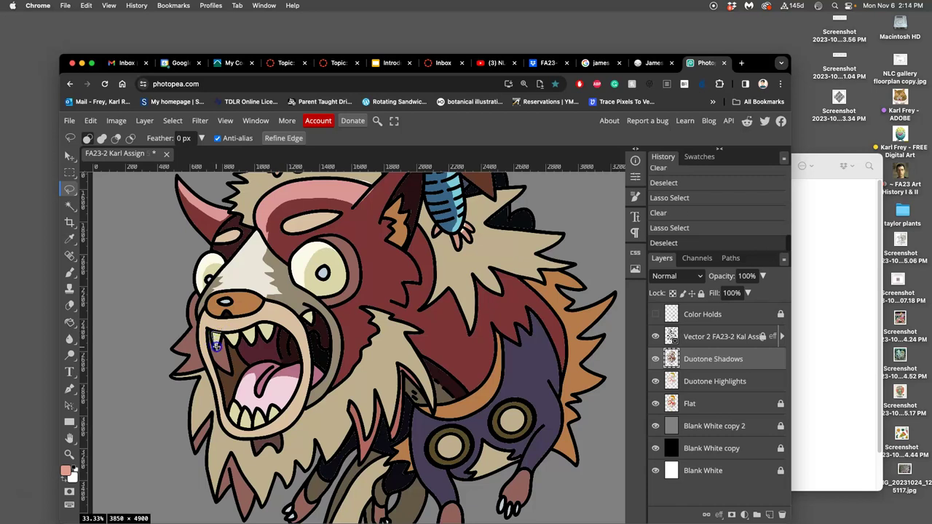
Clear several small highlight patches from the shadows around the upper teeth
drag(220, 335, 222, 336)
key(Delete)
click(230, 333)
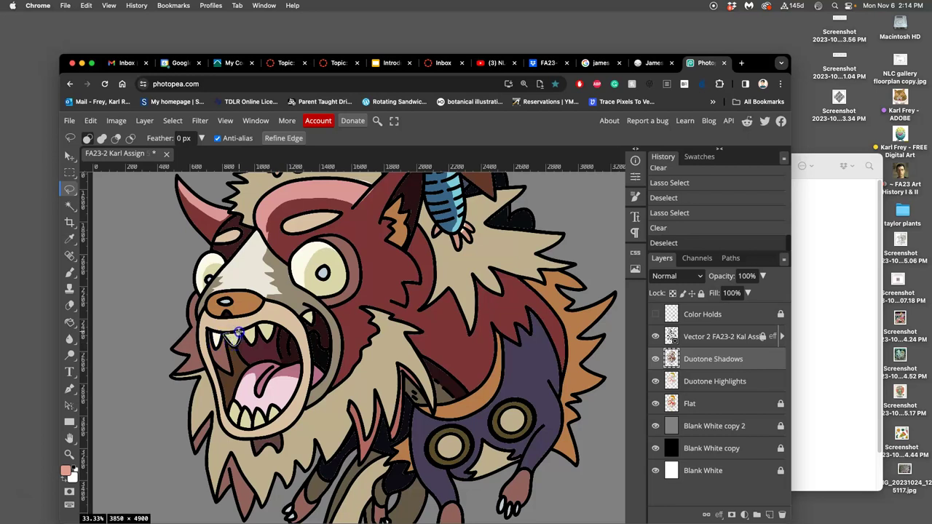
drag(236, 333, 230, 333)
key(Delete)
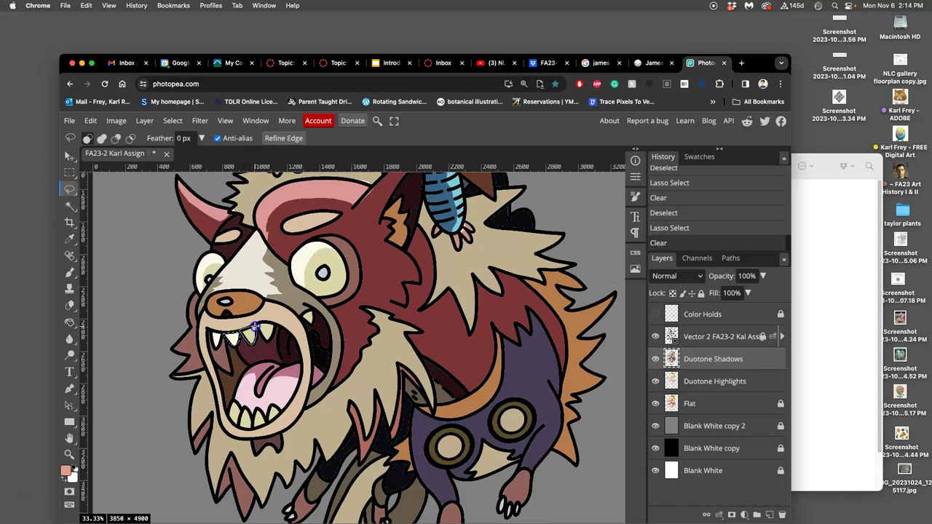
key(super+d)
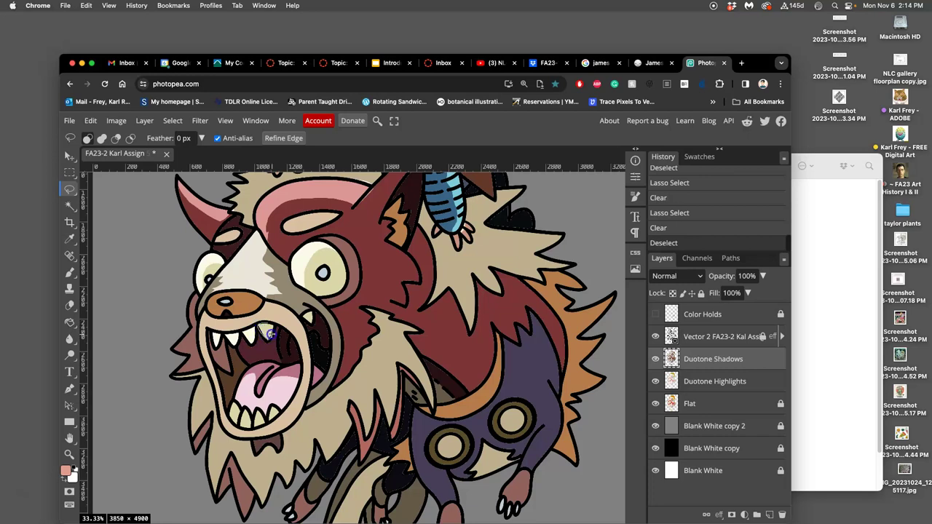
drag(271, 325, 266, 320)
key(Delete)
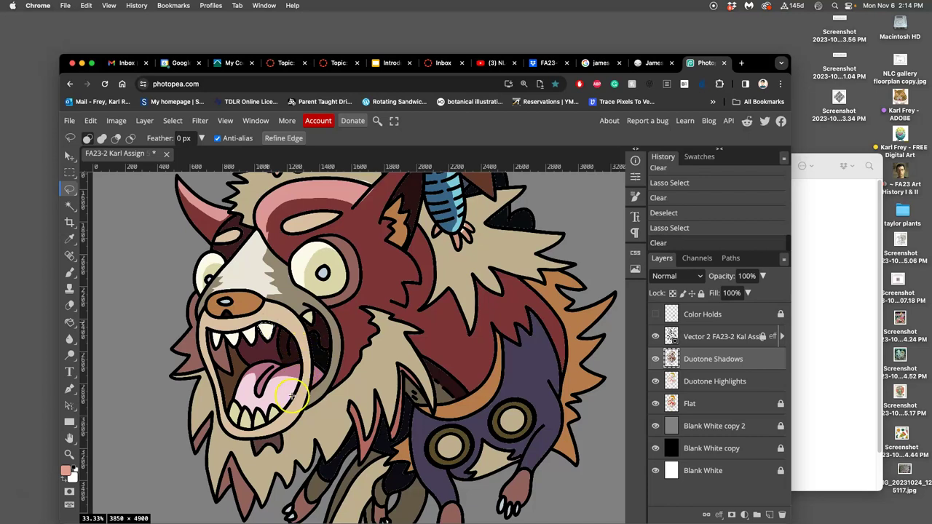
Cut highlights out of the shadows around the lower teeth and down the cheek
mouse_move(272, 405)
mouse_down()
mouse_move(232, 403)
mouse_move(241, 422)
mouse_move(275, 407)
mouse_up()
key(Delete)
key(ctrl+d)
scroll(269, 418, down, 1)
mouse_move(270, 420)
mouse_down()
mouse_move(205, 370)
mouse_move(196, 422)
mouse_move(186, 425)
mouse_move(187, 376)
mouse_move(173, 372)
mouse_move(203, 359)
mouse_move(210, 372)
mouse_up()
key(BackSpace)
key(super+d)
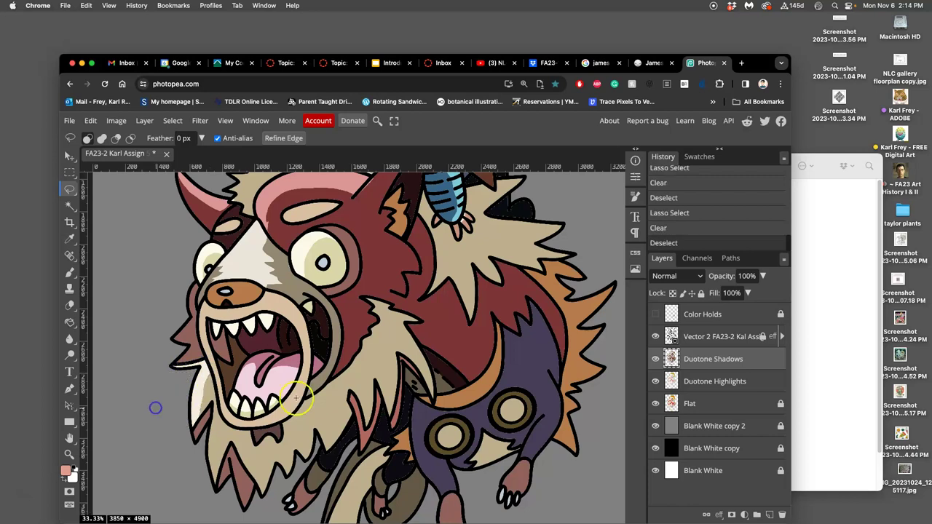
Lasso a small highlight along the cheek
scroll(348, 378, up, 3)
scroll(348, 379, up, 2)
scroll(320, 375, left, 2)
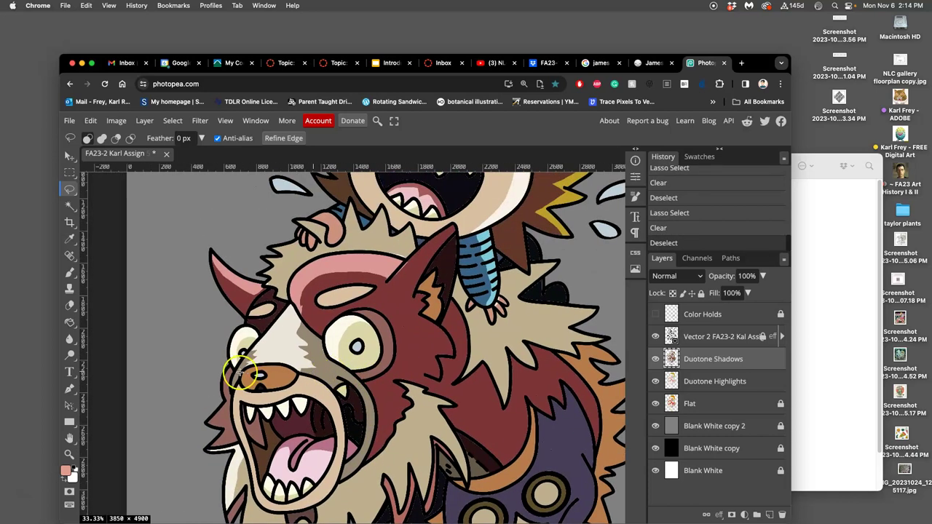
mouse_move(232, 373)
mouse_down()
mouse_move(222, 419)
mouse_move(198, 429)
mouse_move(191, 402)
mouse_move(232, 365)
mouse_up()
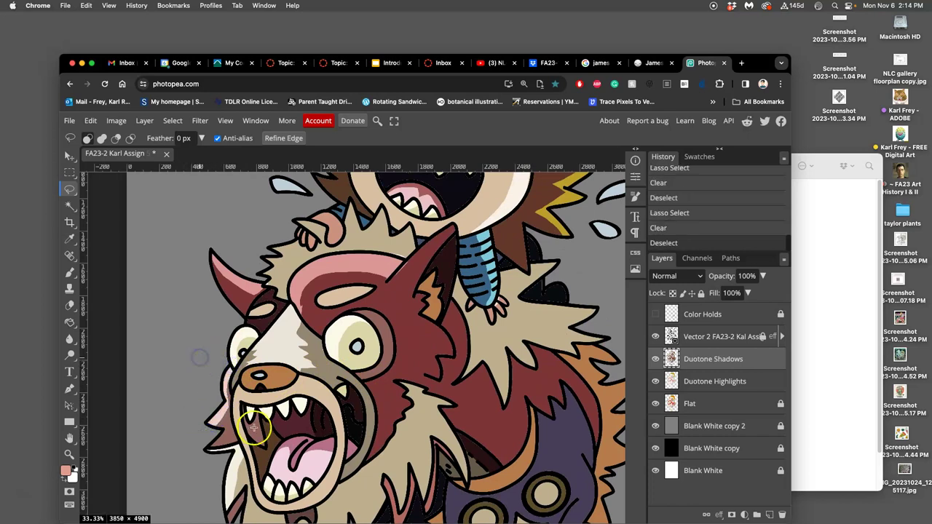
scroll(248, 422, right, 2)
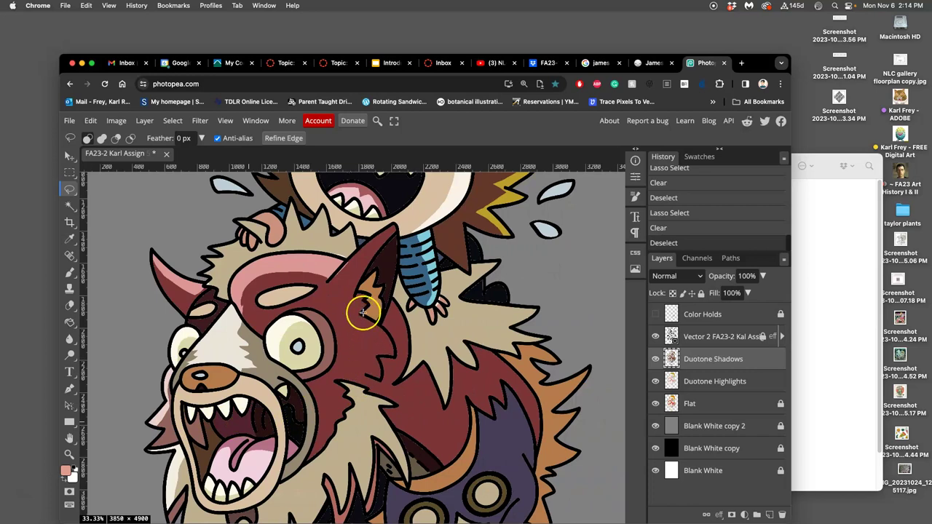
Clear highlight patches from the shadows on the right ear and inner ear, revealing paler tones
mouse_move(359, 294)
mouse_down()
mouse_move(393, 340)
mouse_move(394, 356)
mouse_move(376, 356)
mouse_move(378, 381)
mouse_move(352, 366)
mouse_move(361, 364)
mouse_move(348, 357)
mouse_move(369, 339)
mouse_move(339, 320)
mouse_move(347, 311)
mouse_move(338, 302)
mouse_move(385, 239)
mouse_up()
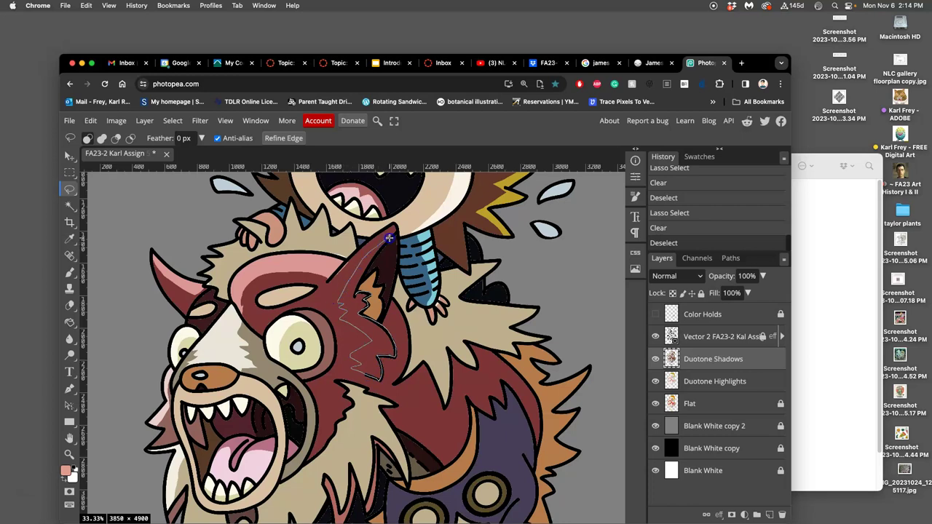
drag(356, 292, 359, 290)
key(Delete)
click(381, 319)
click(418, 310)
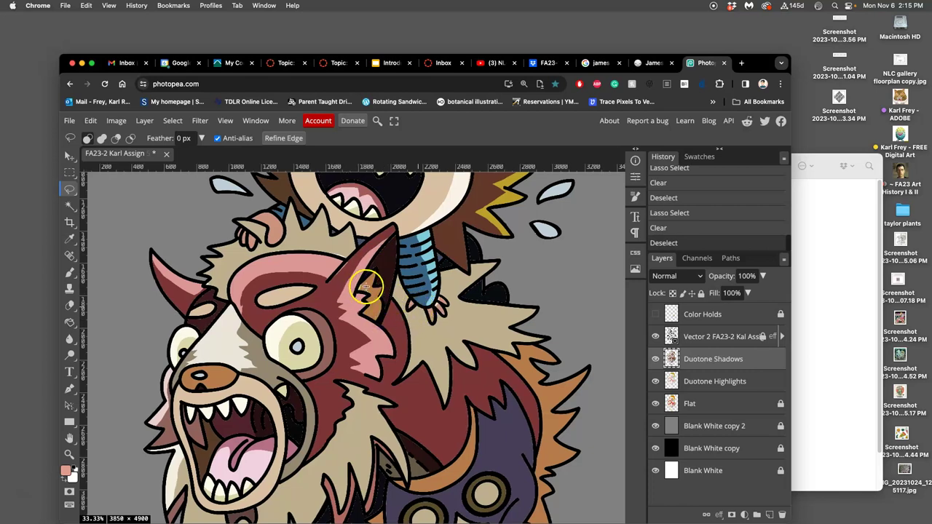
click(359, 290)
drag(366, 283, 359, 288)
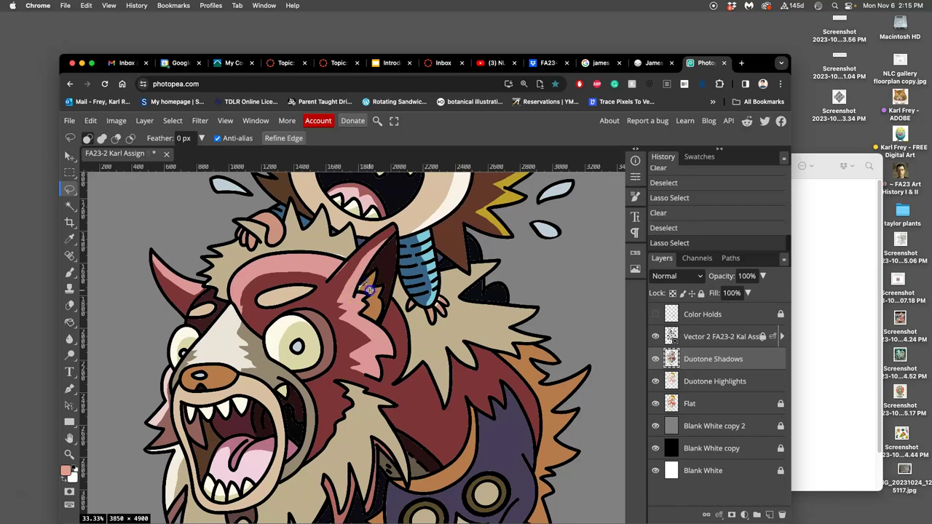
mouse_move(372, 296)
mouse_down()
mouse_move(371, 312)
mouse_move(358, 290)
mouse_up()
key(Delete)
key(super+d)
Lasso the spiky fur tuft on the monster's back, then undo the clear to keep its shading
scroll(422, 307, down, 3)
mouse_move(426, 316)
mouse_down()
mouse_move(422, 324)
mouse_move(422, 291)
mouse_move(387, 208)
mouse_move(404, 217)
mouse_up()
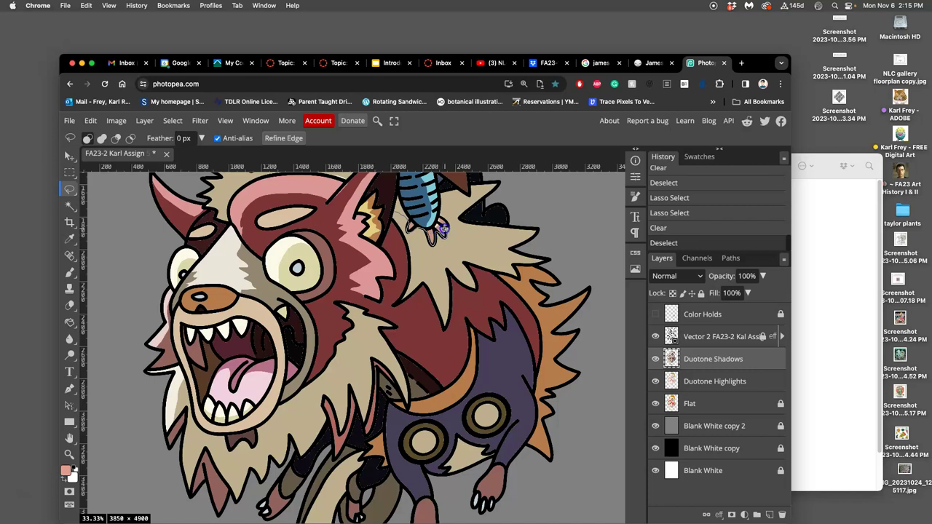
mouse_move(452, 228)
mouse_down()
mouse_move(502, 239)
mouse_move(481, 245)
mouse_move(517, 275)
mouse_move(516, 266)
mouse_move(556, 251)
mouse_move(550, 228)
mouse_move(458, 220)
mouse_move(500, 181)
mouse_move(439, 193)
mouse_up()
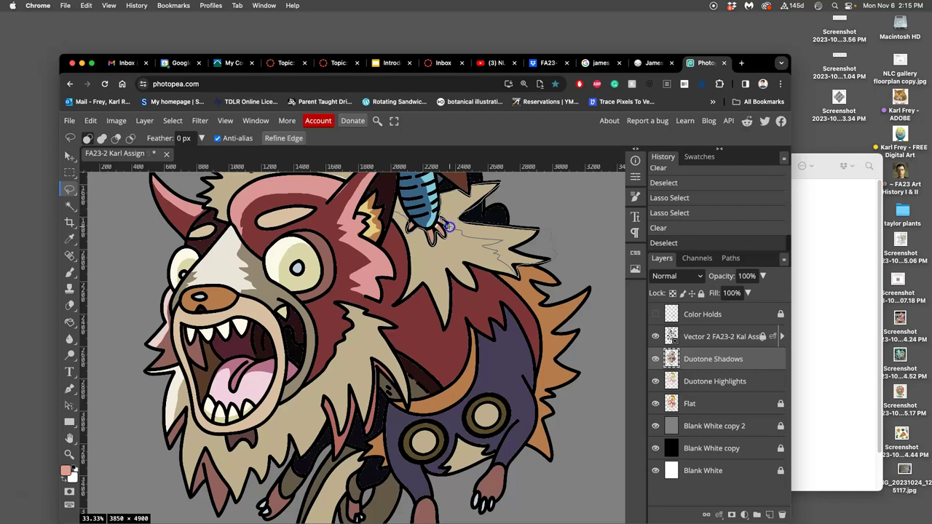
drag(448, 227, 450, 229)
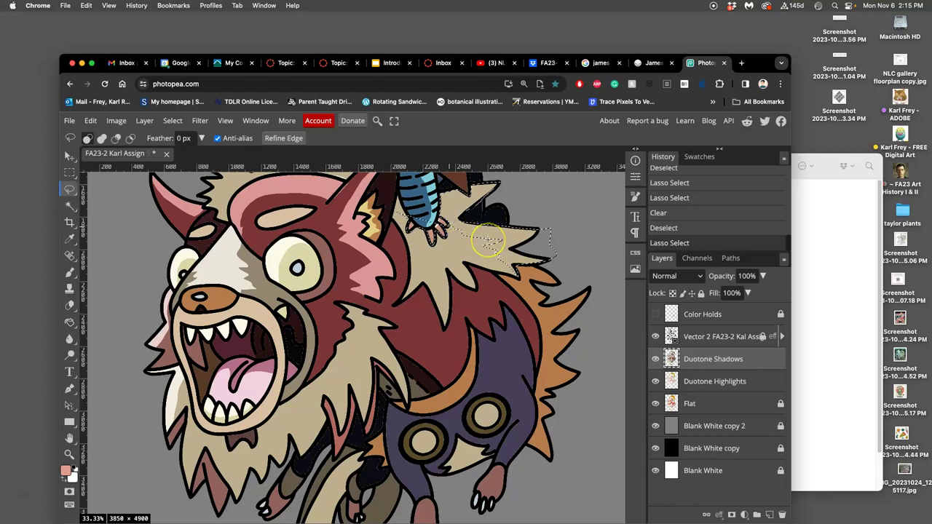
key(Delete)
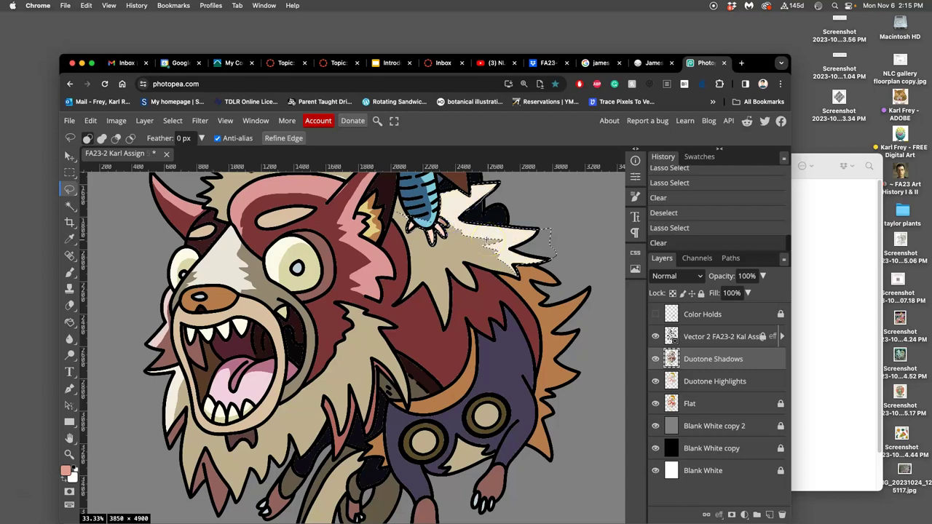
key(super+z)
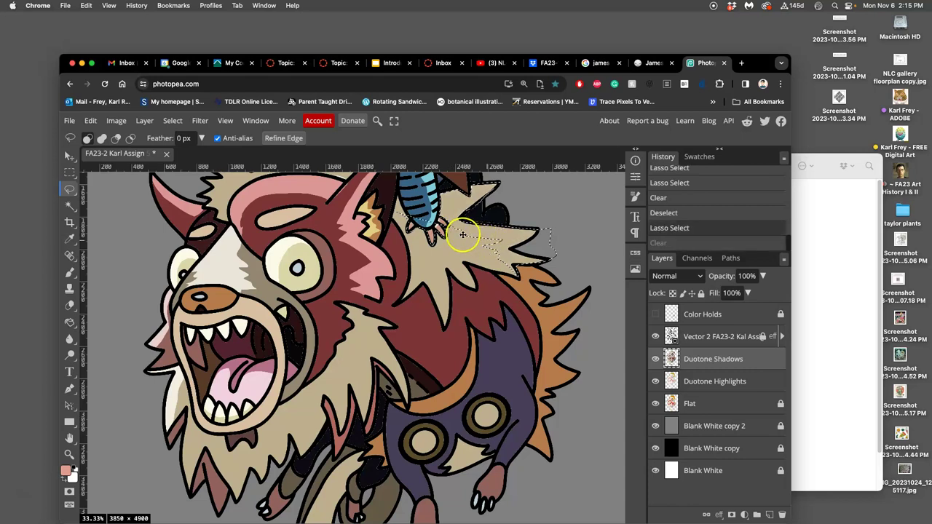